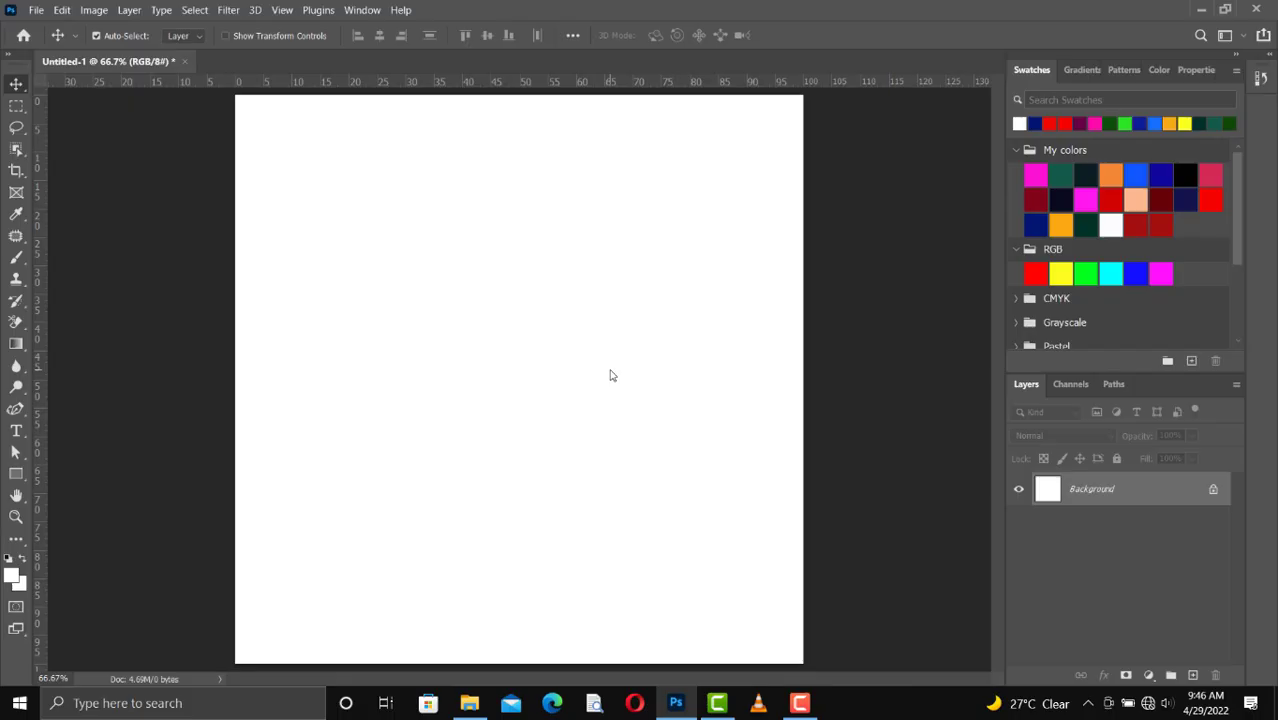
Step: Place the photo of the woman writing at a desk from the Documents folder onto the blank canvas
{"action": "left_click", "coordinate": [469, 703]}
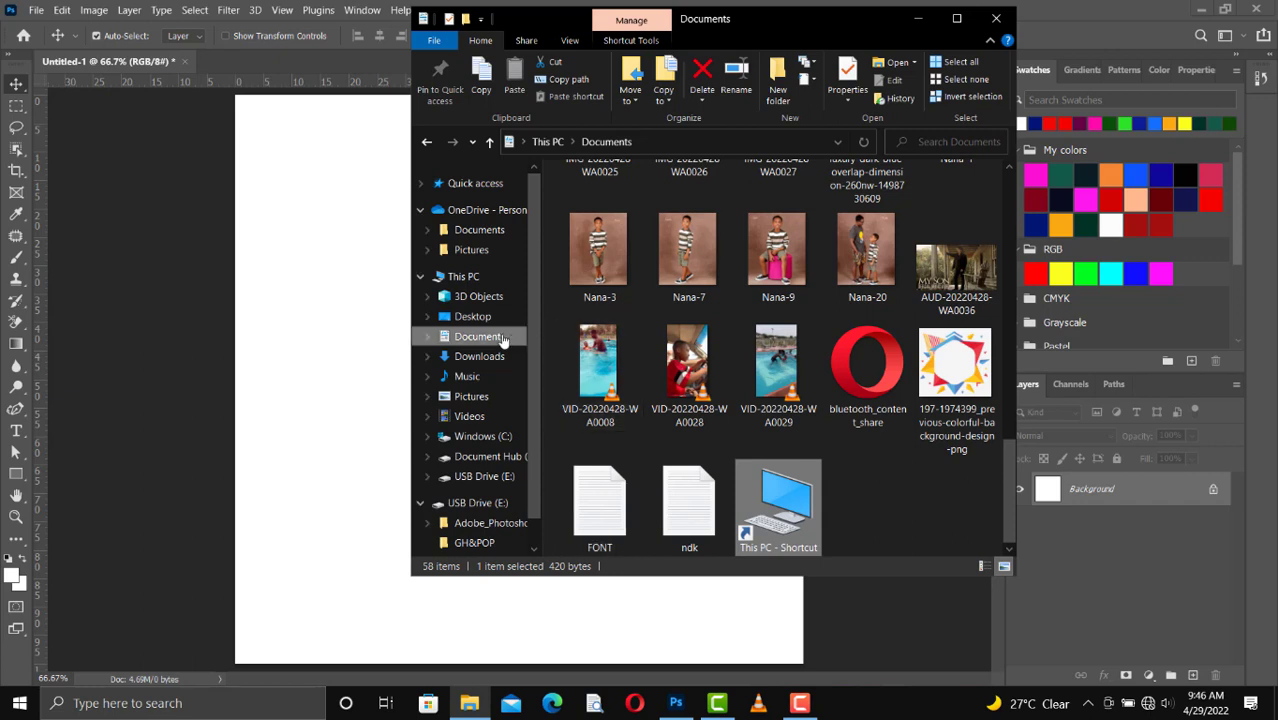
{"action": "left_click", "coordinate": [503, 341]}
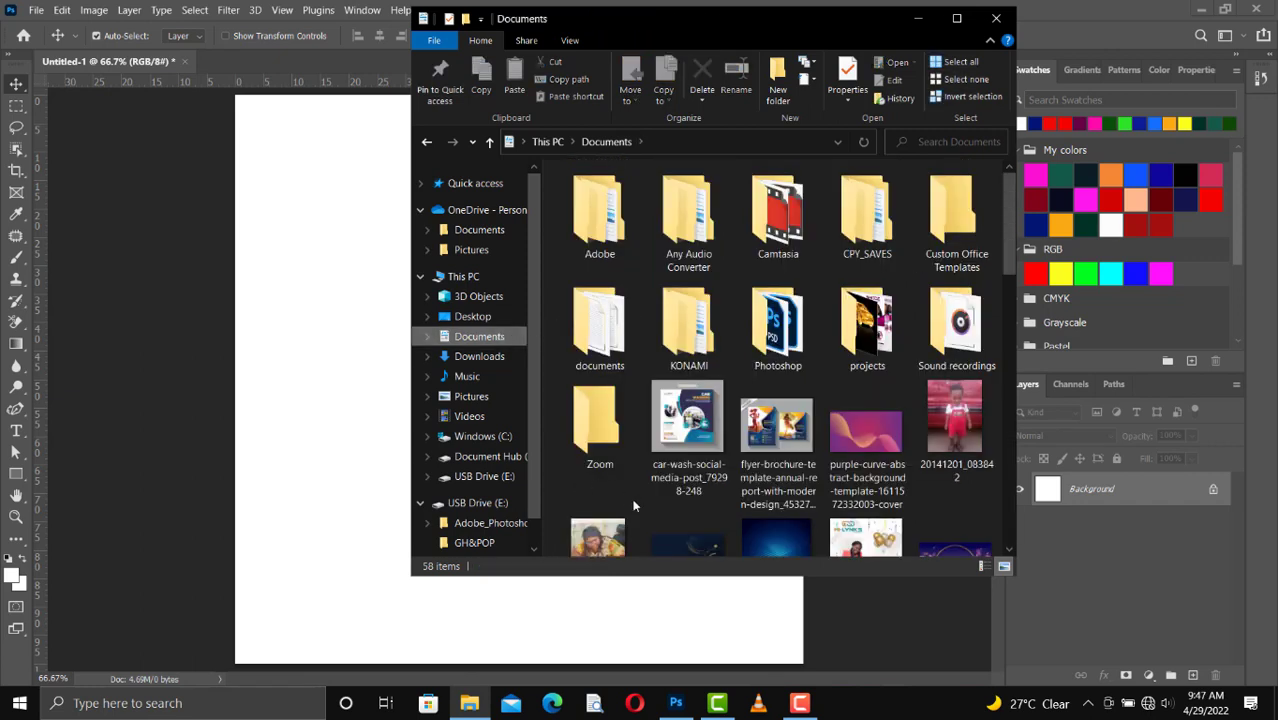
{"action": "scroll", "coordinate": [633, 506], "scroll_direction": "down", "scroll_amount": 2}
{"action": "left_click_drag", "start_coordinate": [598, 354], "coordinate": [341, 375]}
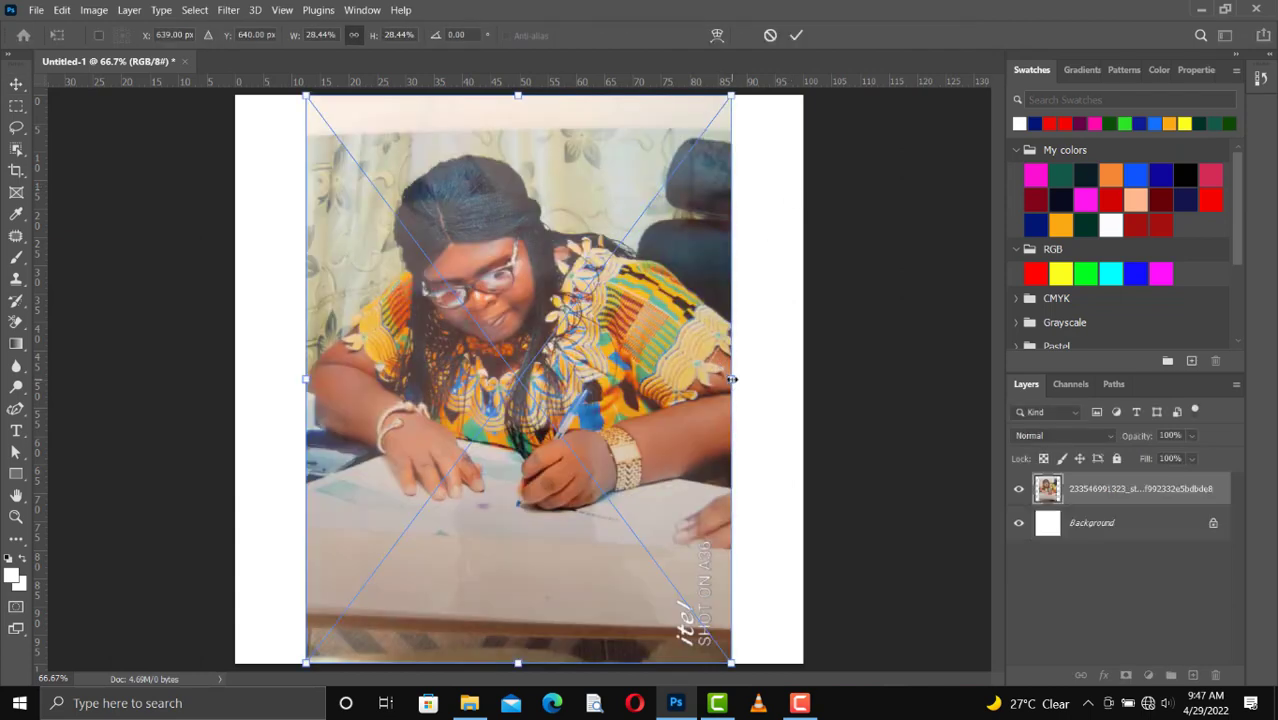
Step: Scale the placed photo proportionally to about 38.5% so it fills the canvas width, and commit the placement
{"action": "left_click_drag", "start_coordinate": [759, 379], "coordinate": [803, 380]}
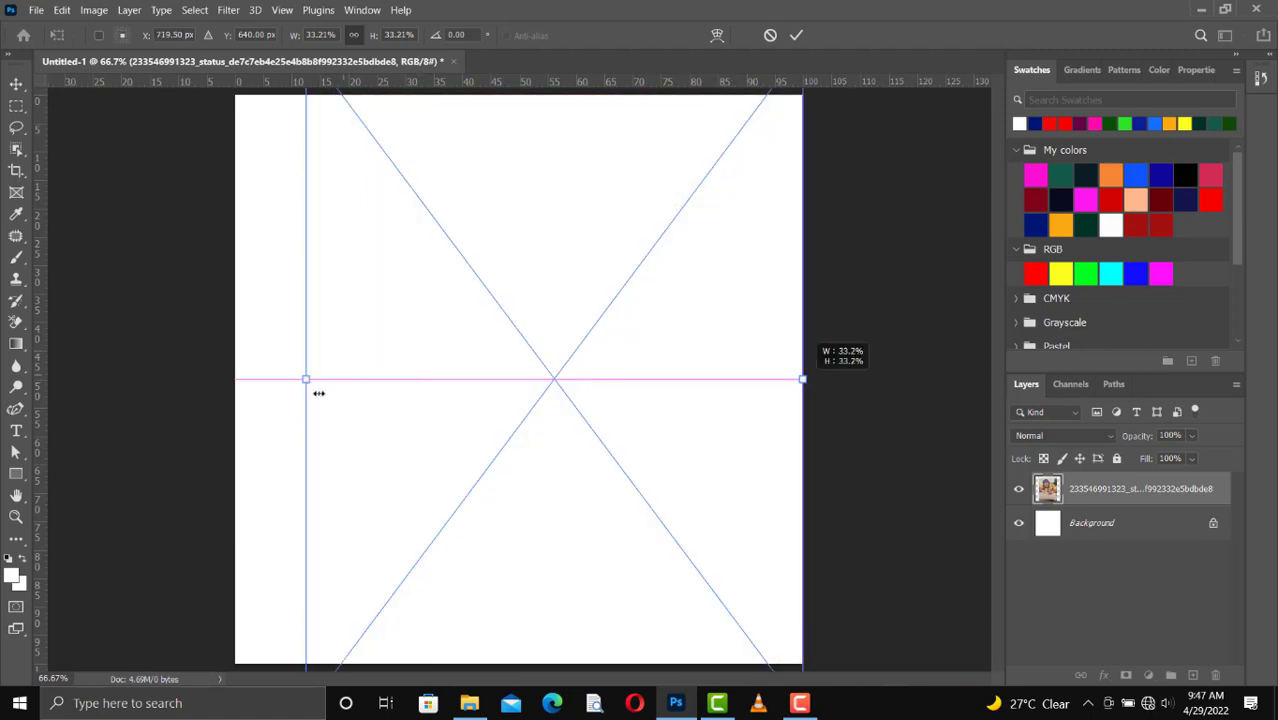
{"action": "left_click_drag", "start_coordinate": [303, 368], "coordinate": [226, 380]}
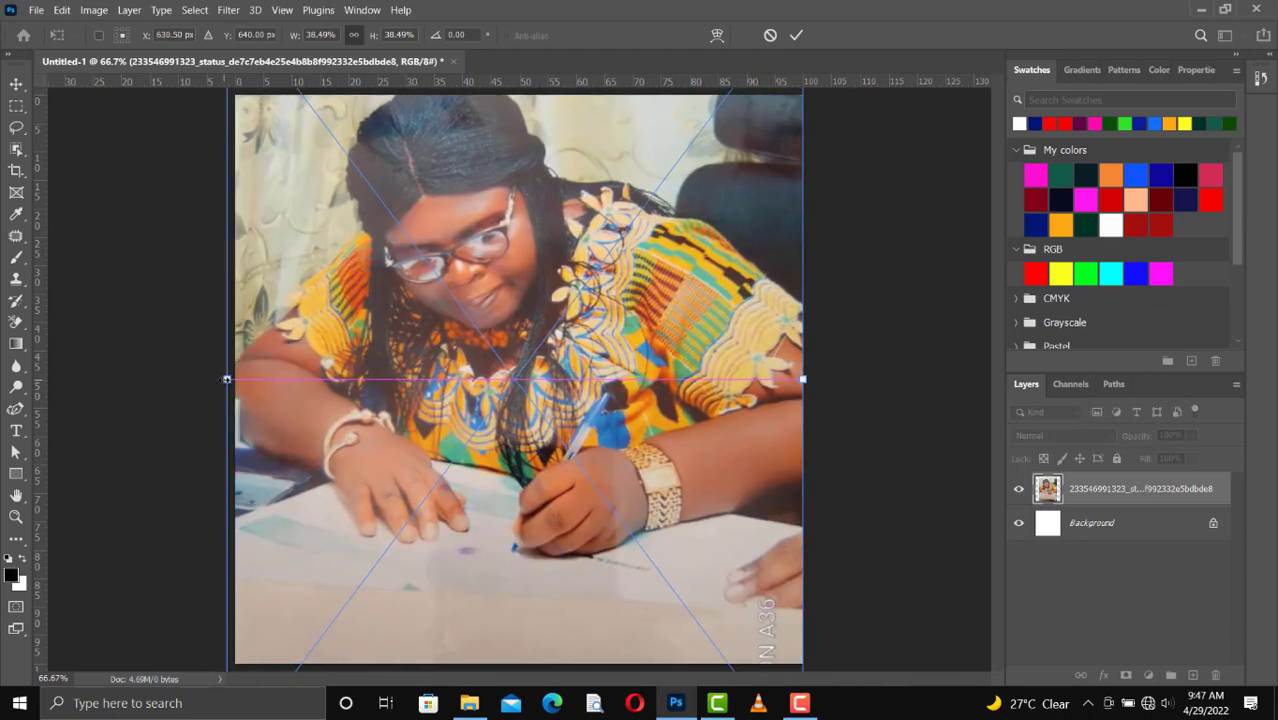
{"action": "key", "text": "Return"}
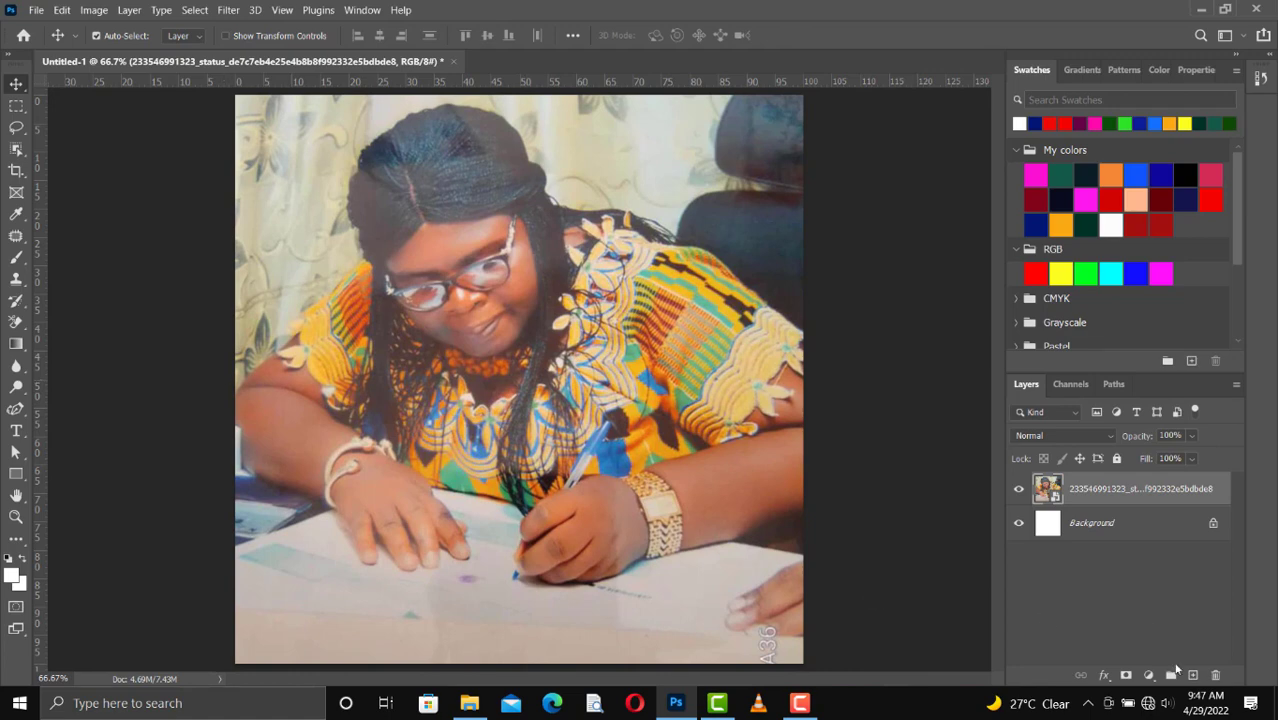
Step: Add a new layer above the photo and choose the dark-to-light blue preset for the Gradient tool
{"action": "left_click", "coordinate": [1192, 676]}
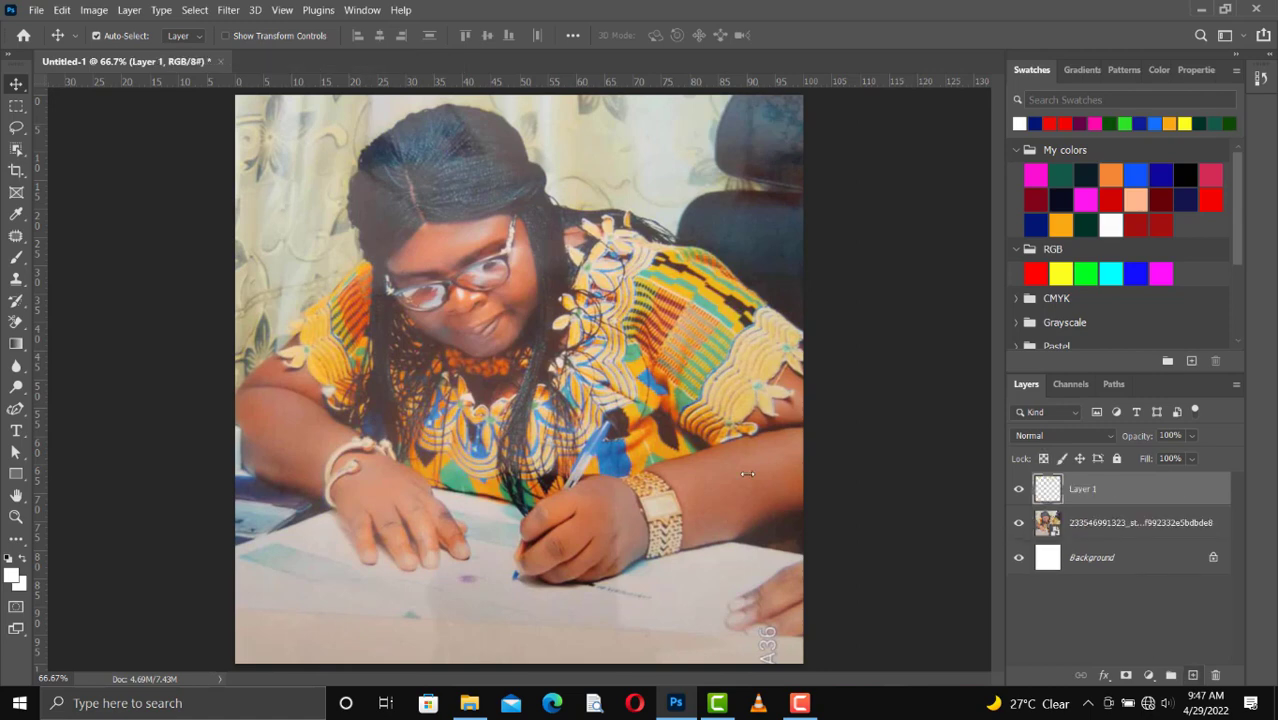
{"action": "left_click", "coordinate": [22, 343]}
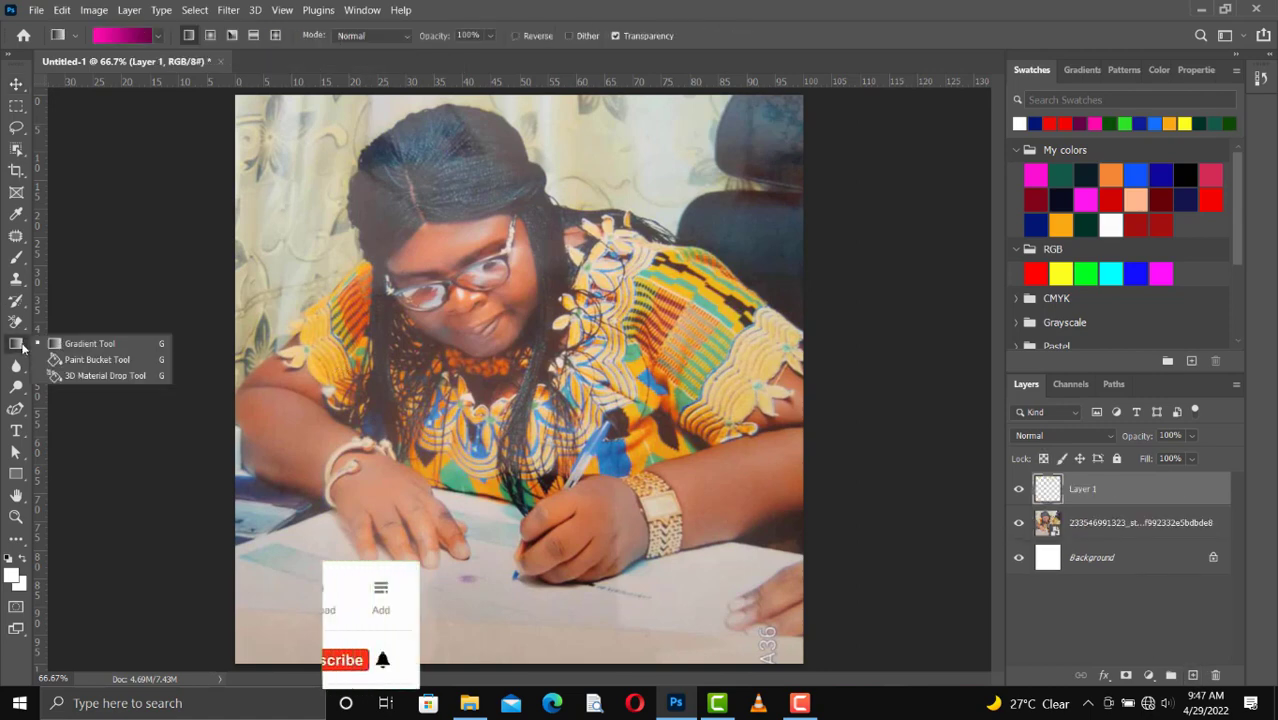
{"action": "left_click", "coordinate": [157, 36]}
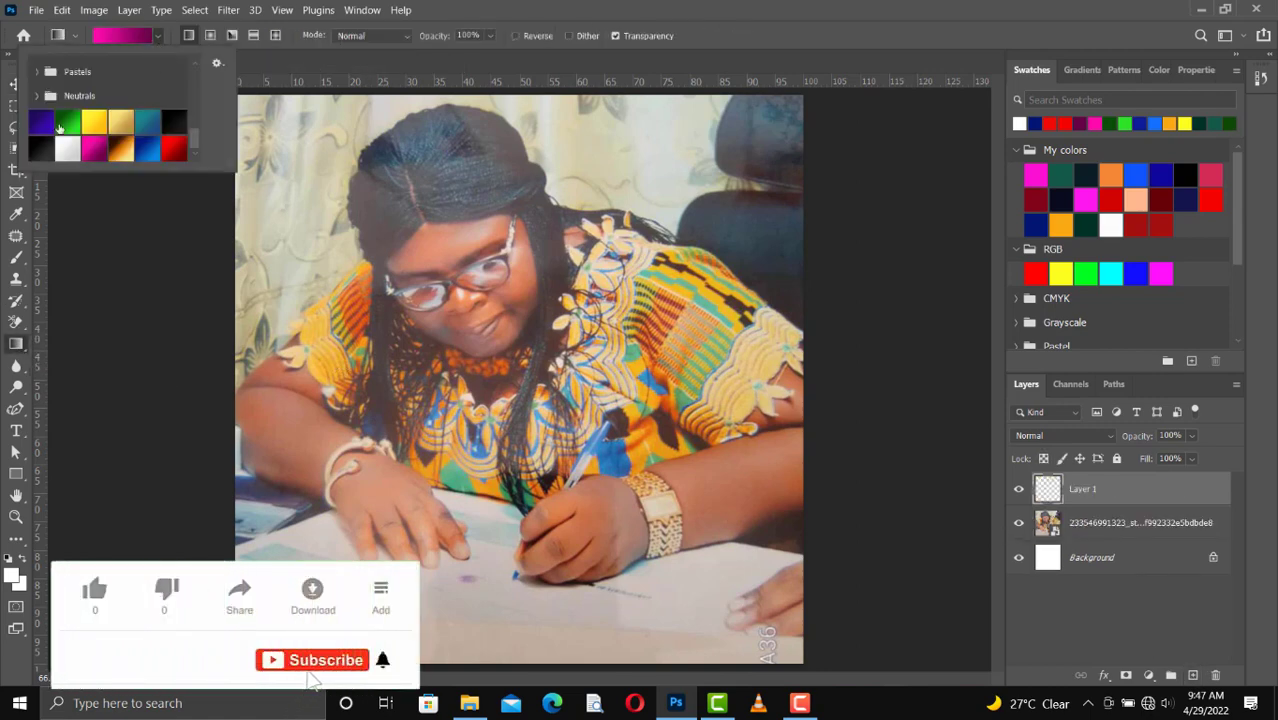
{"action": "left_click", "coordinate": [157, 152]}
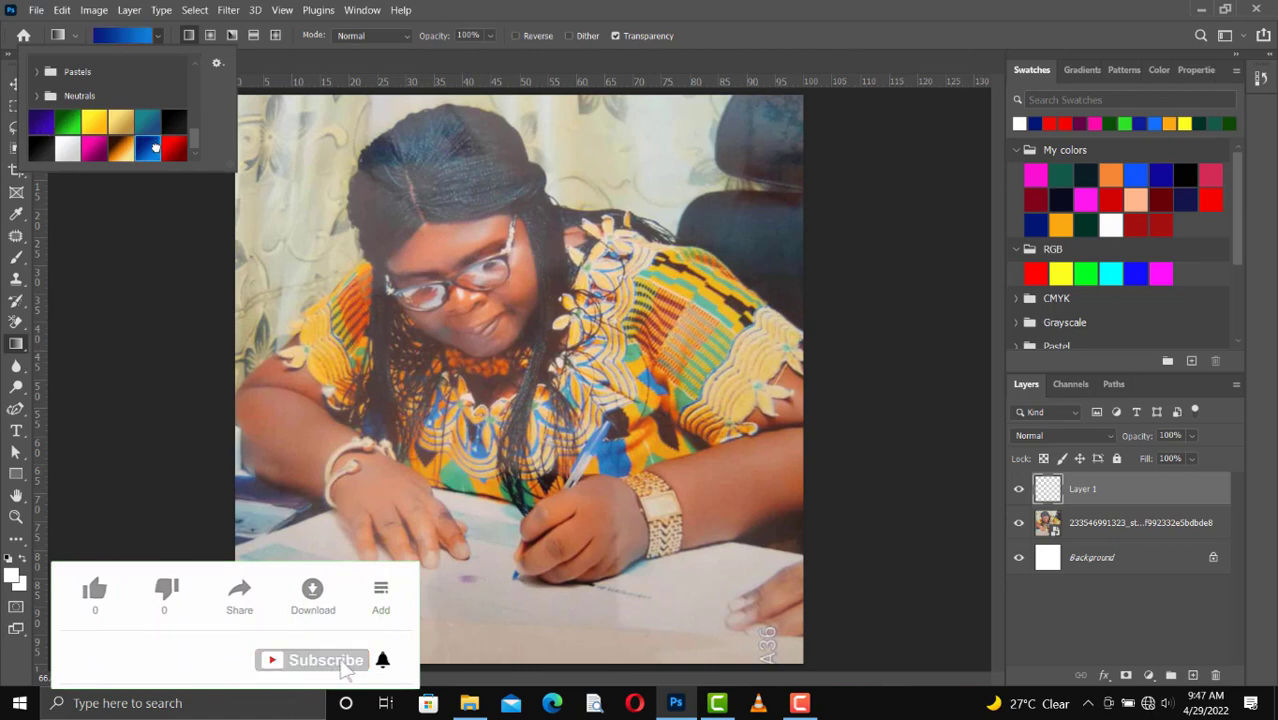
Step: Check the dark blue and light blue stop colours in the Gradient Editor and accept them
{"action": "left_click", "coordinate": [143, 38]}
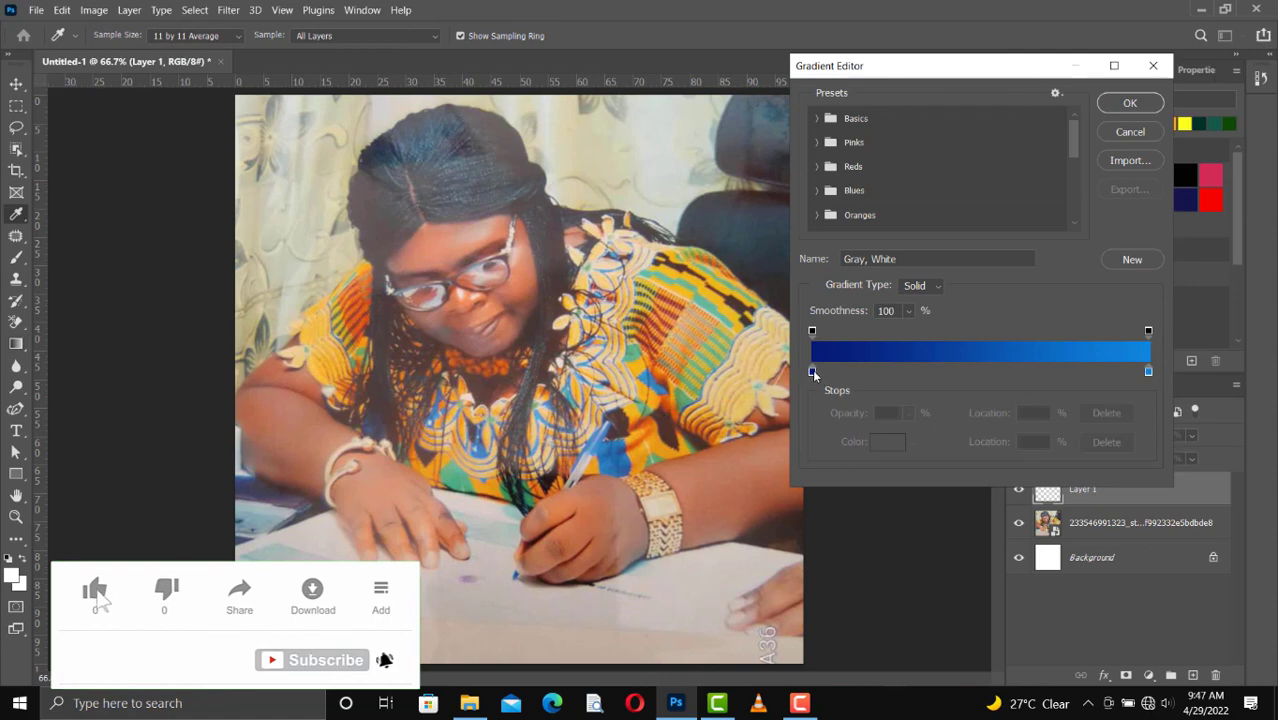
{"action": "left_click", "coordinate": [812, 372]}
{"action": "double_click", "coordinate": [812, 372]}
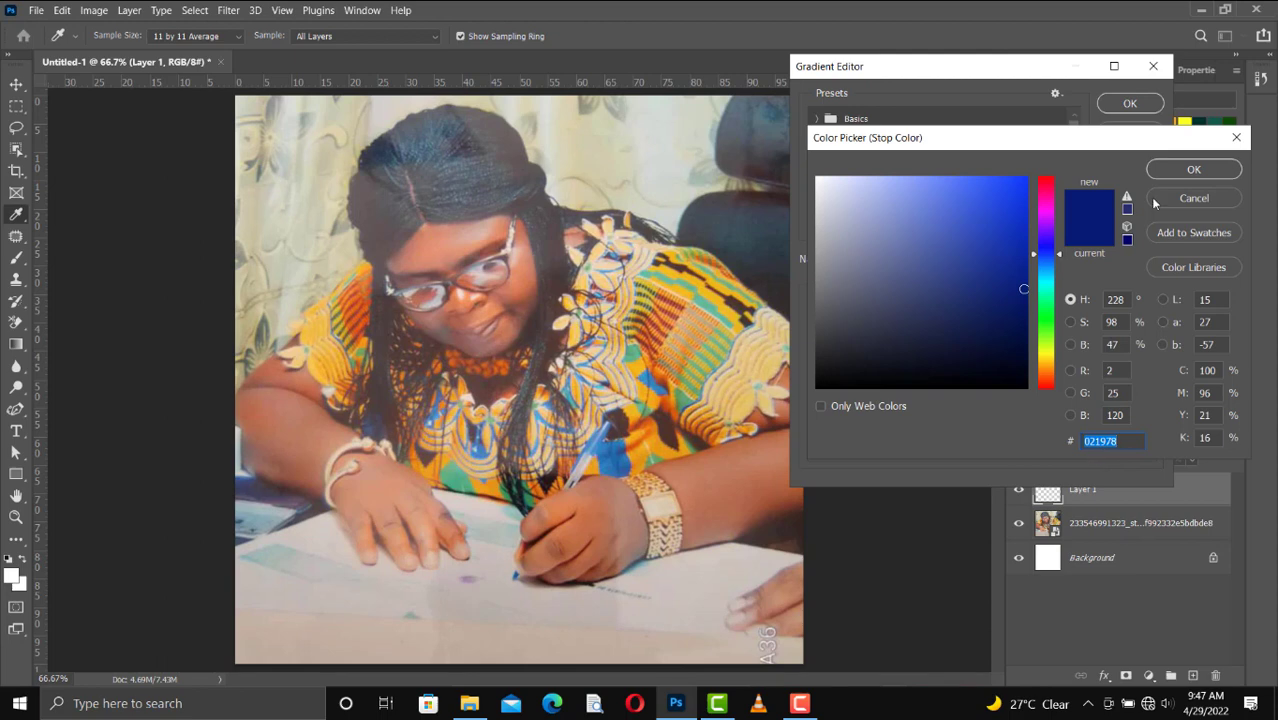
{"action": "left_click", "coordinate": [1193, 170]}
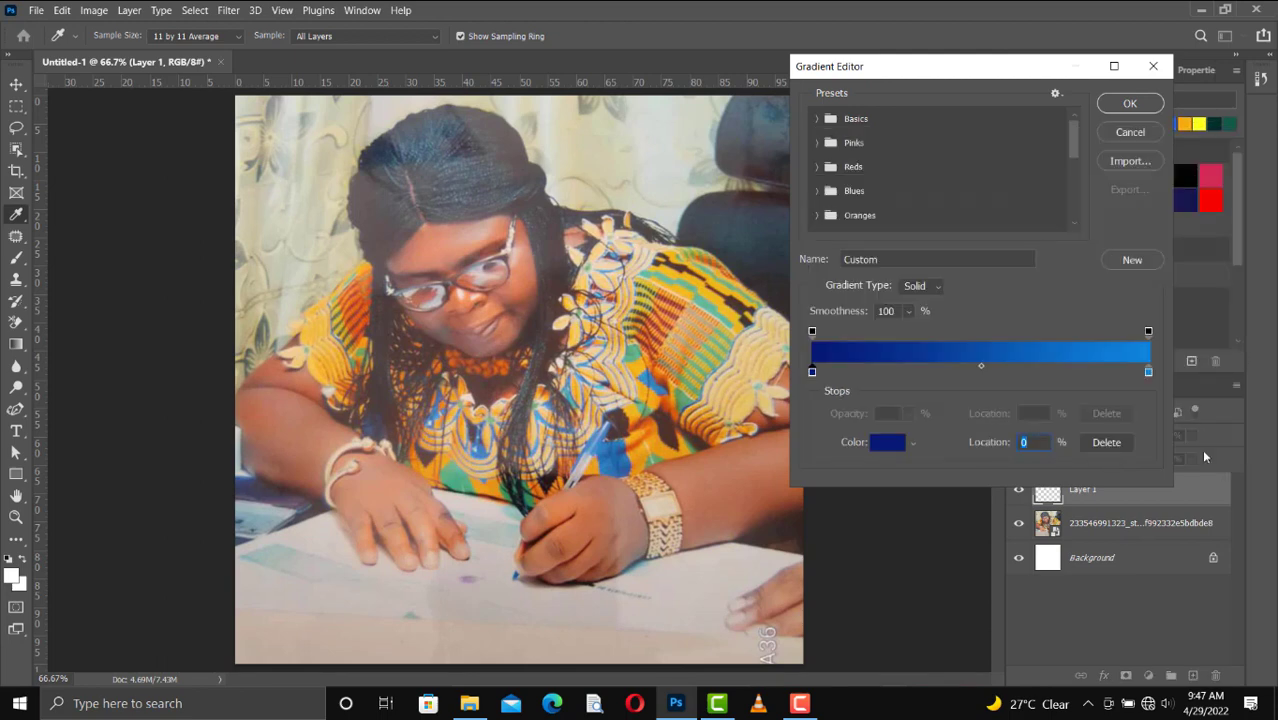
{"action": "left_click", "coordinate": [1149, 372]}
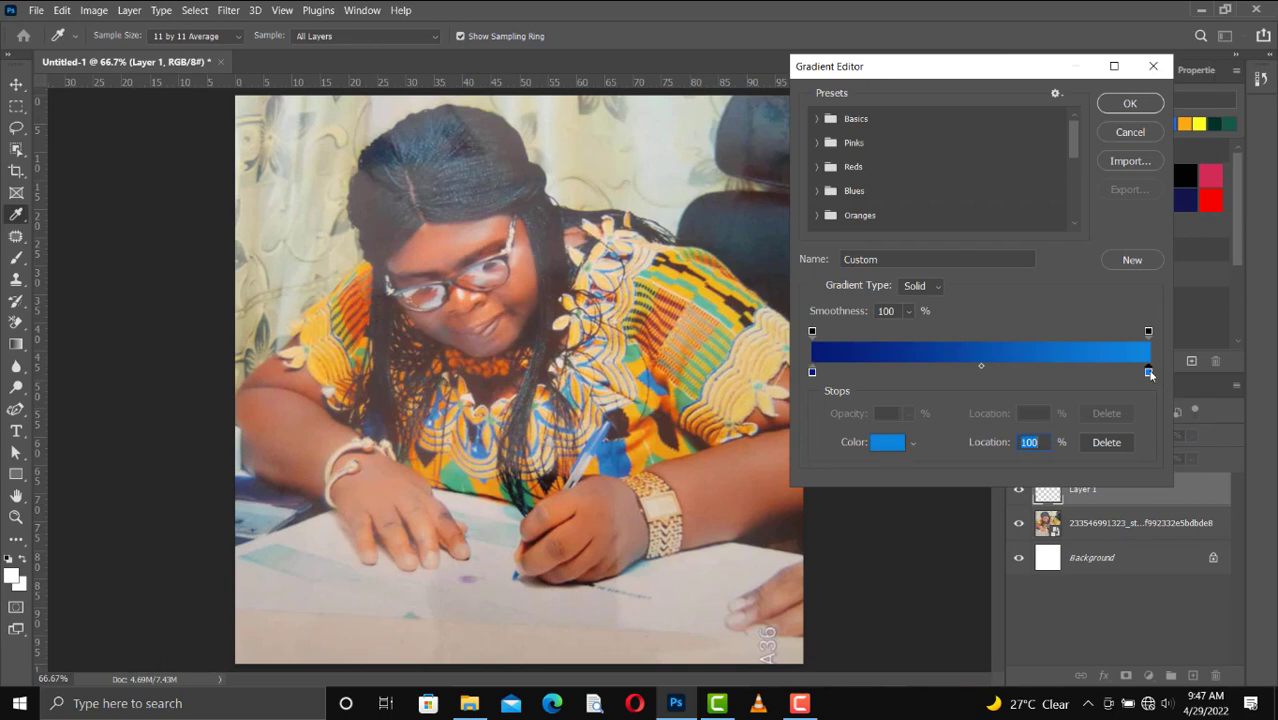
{"action": "double_click", "coordinate": [1149, 372]}
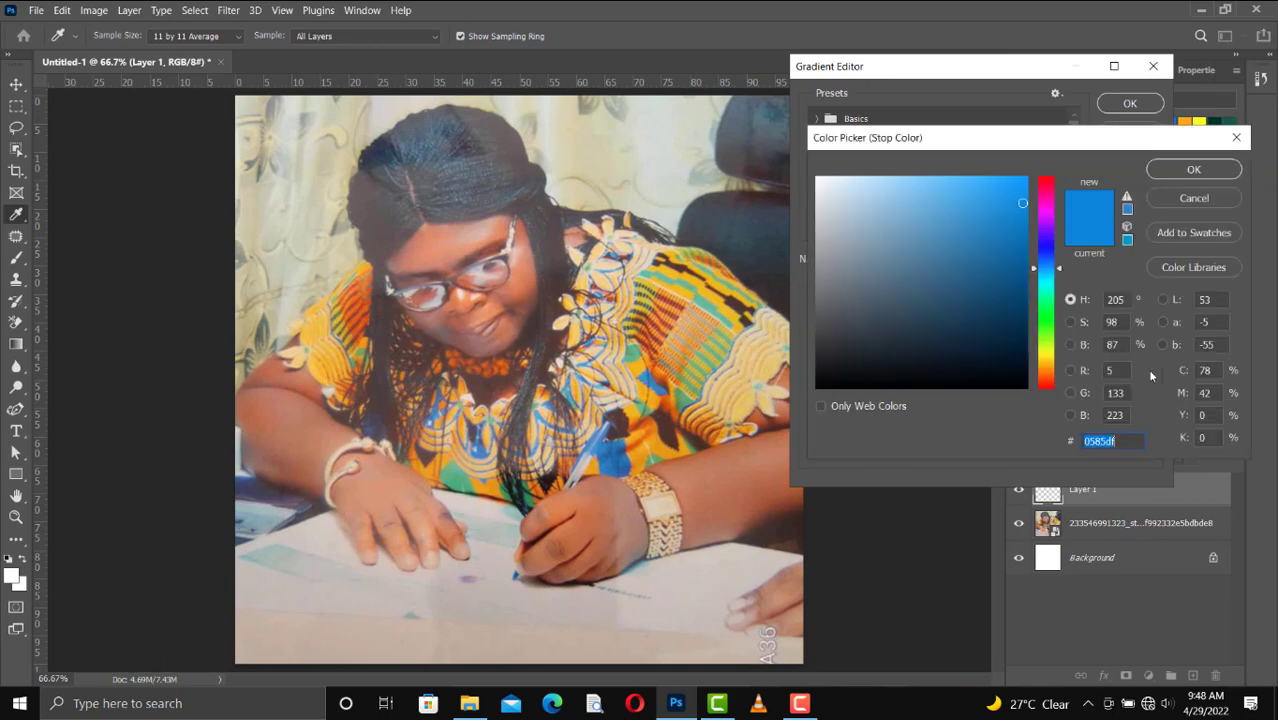
{"action": "left_click", "coordinate": [1201, 172]}
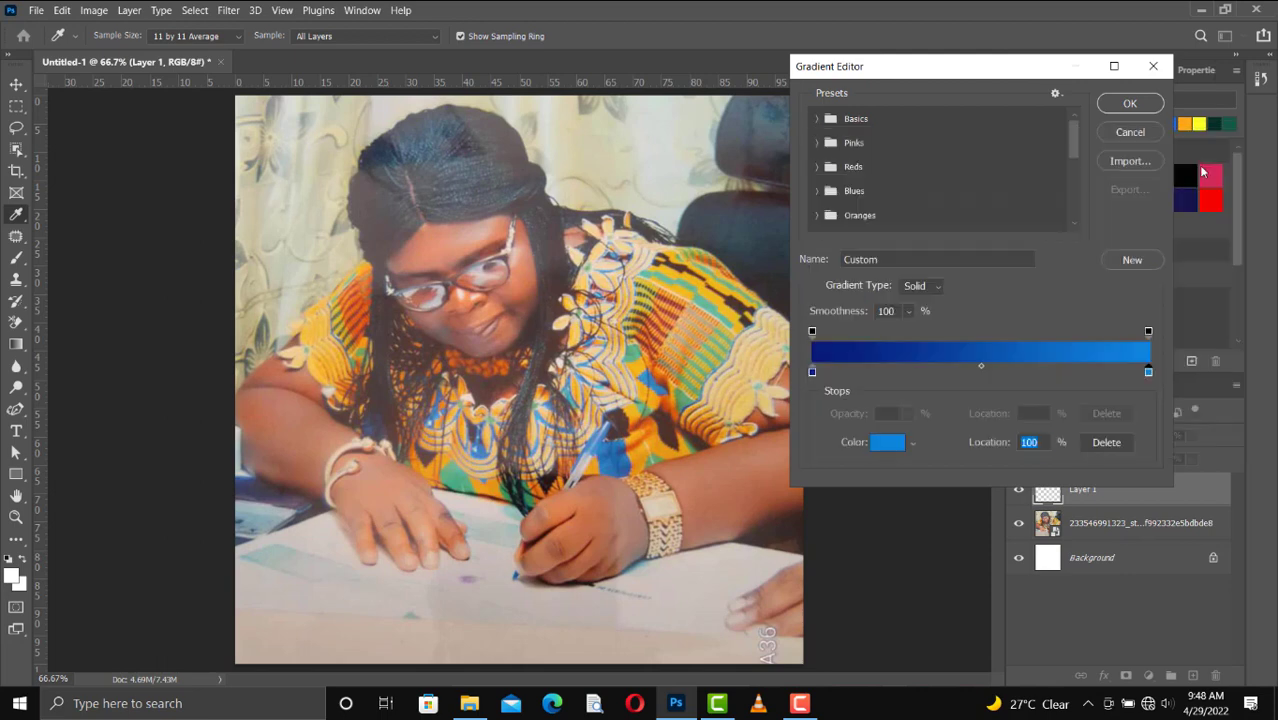
{"action": "left_click", "coordinate": [1136, 110]}
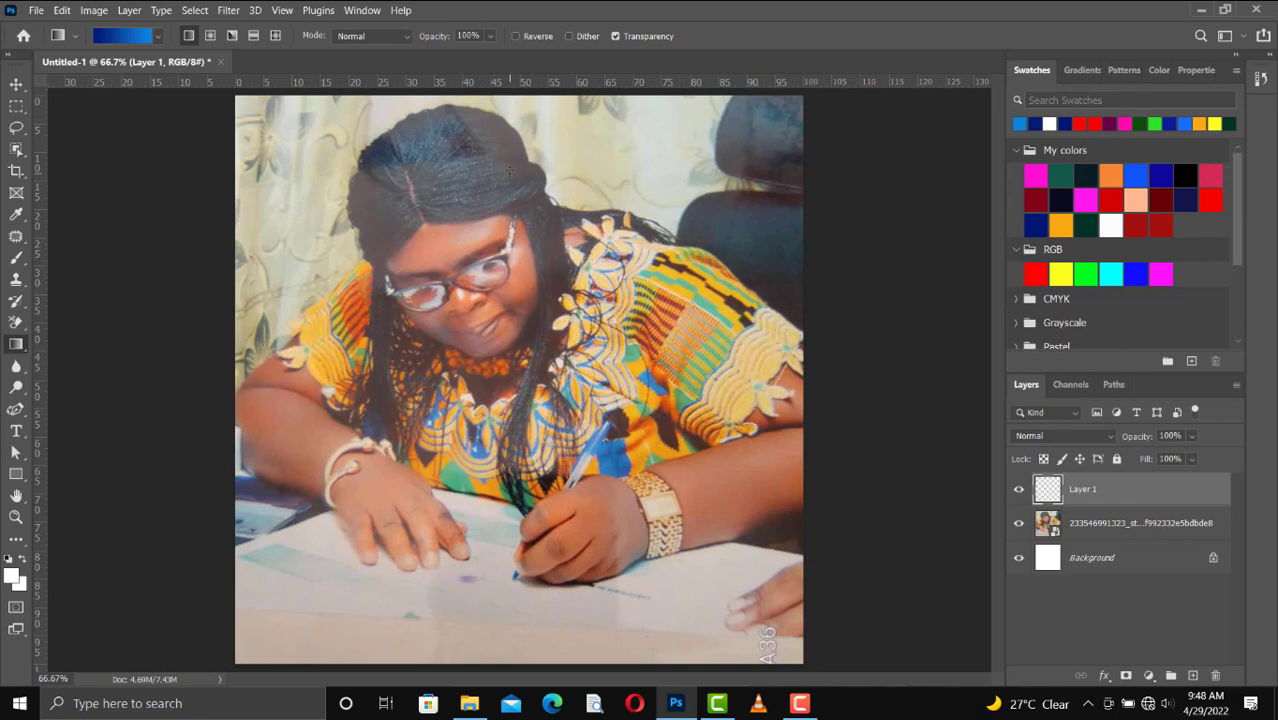
Step: Fill the new layer with a vertical gradient running from dark blue at the bottom to light blue above, and add a layer mask
{"action": "left_click_drag", "start_coordinate": [510, 167], "coordinate": [502, 596]}
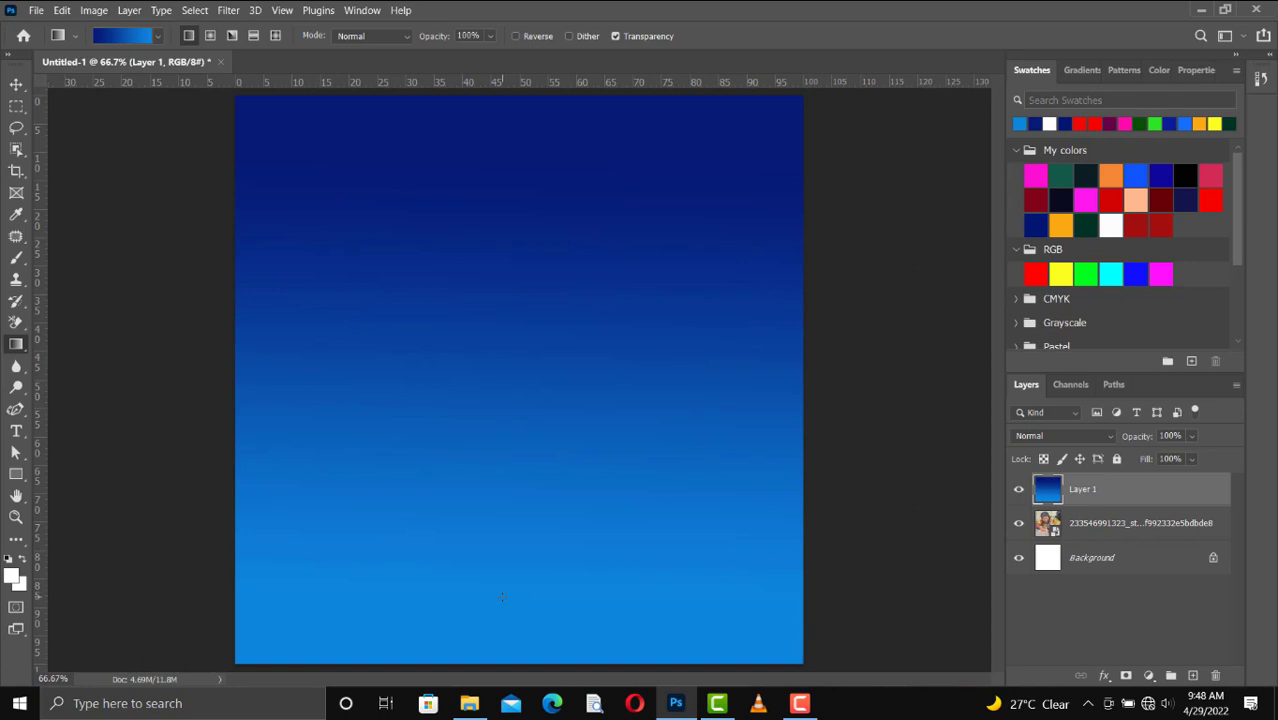
{"action": "key", "text": "ctrl+z"}
{"action": "left_click_drag", "start_coordinate": [505, 622], "coordinate": [505, 348]}
{"action": "left_click_drag", "start_coordinate": [500, 261], "coordinate": [500, 261]}
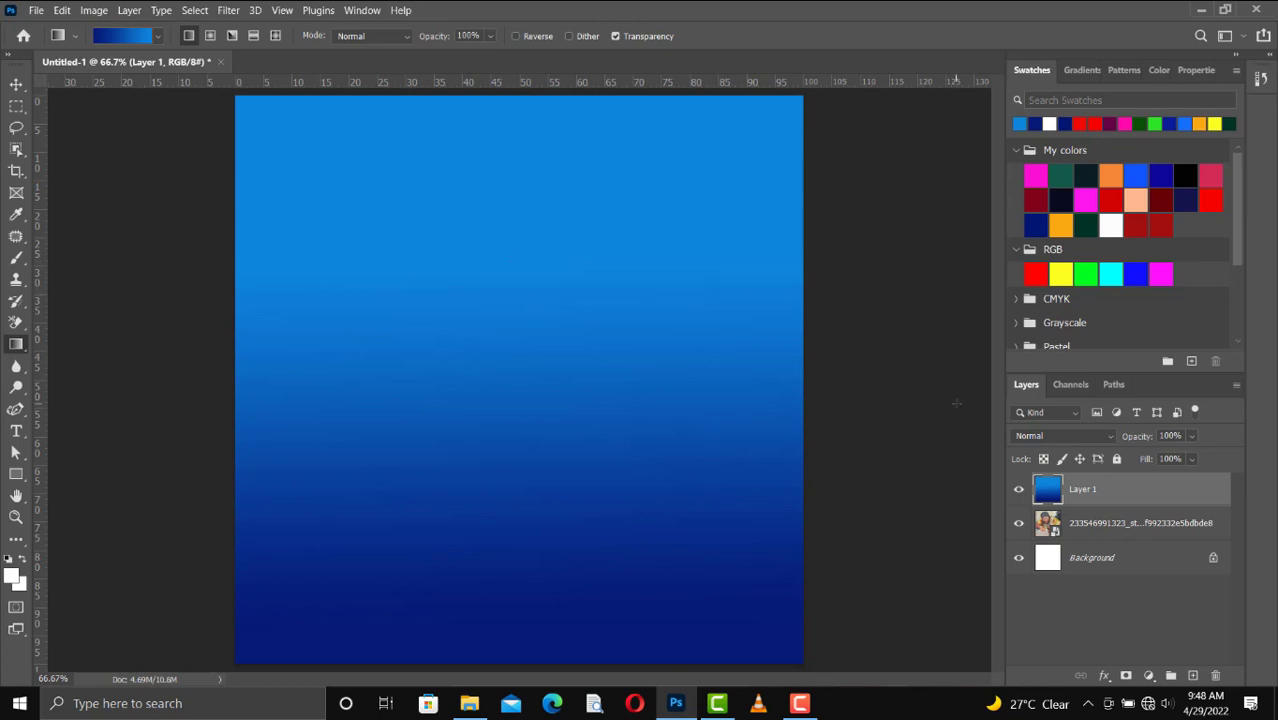
{"action": "left_click", "coordinate": [1125, 676]}
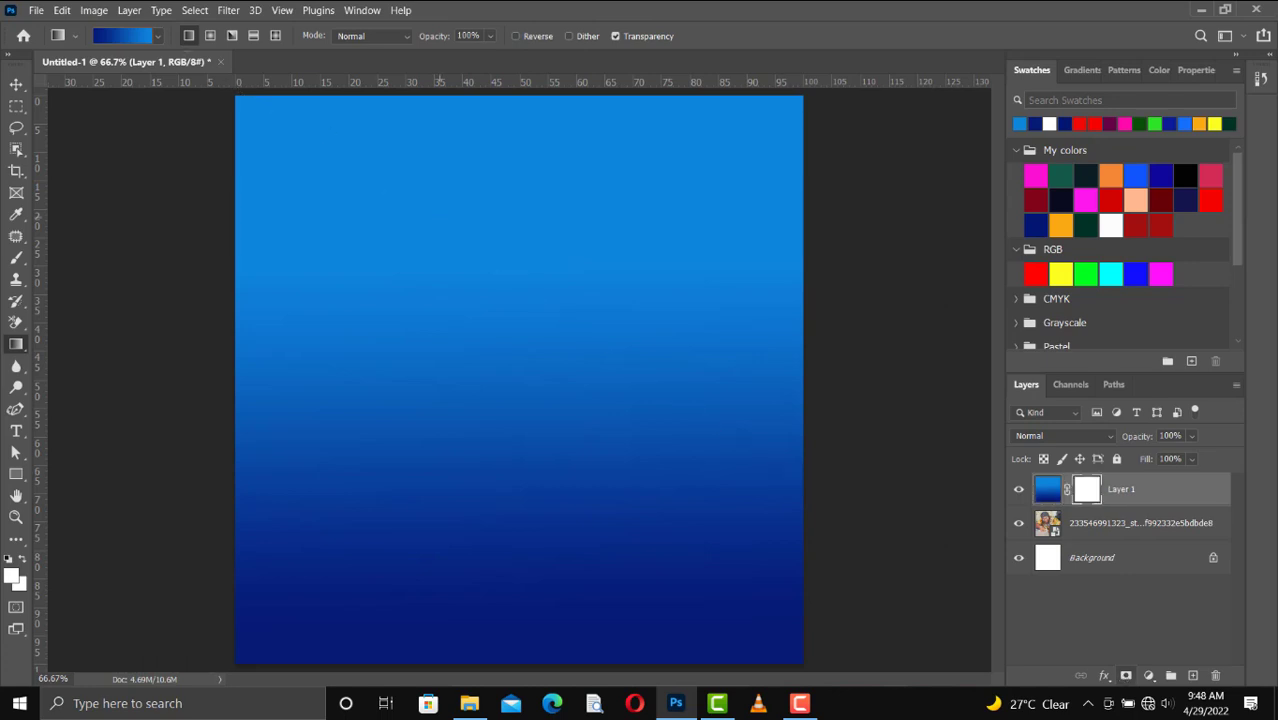
{"action": "left_click_drag", "start_coordinate": [660, 500], "coordinate": [440, 217]}
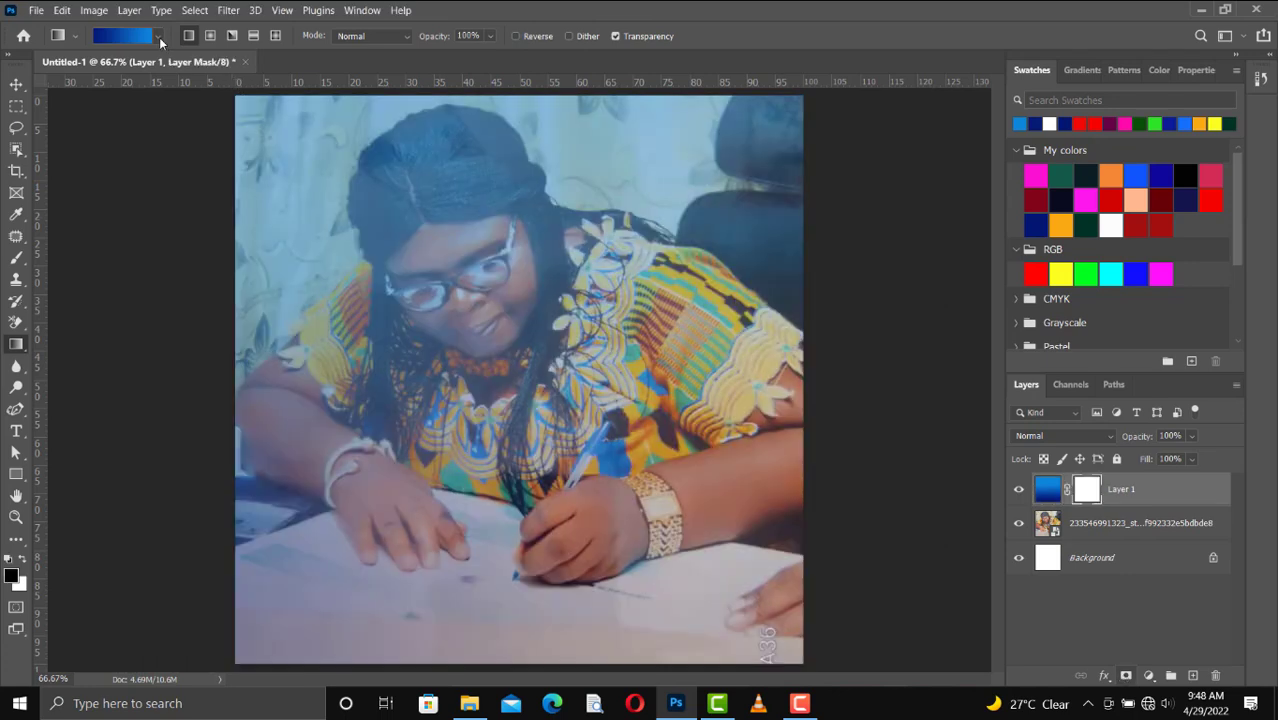
{"action": "left_click", "coordinate": [159, 37]}
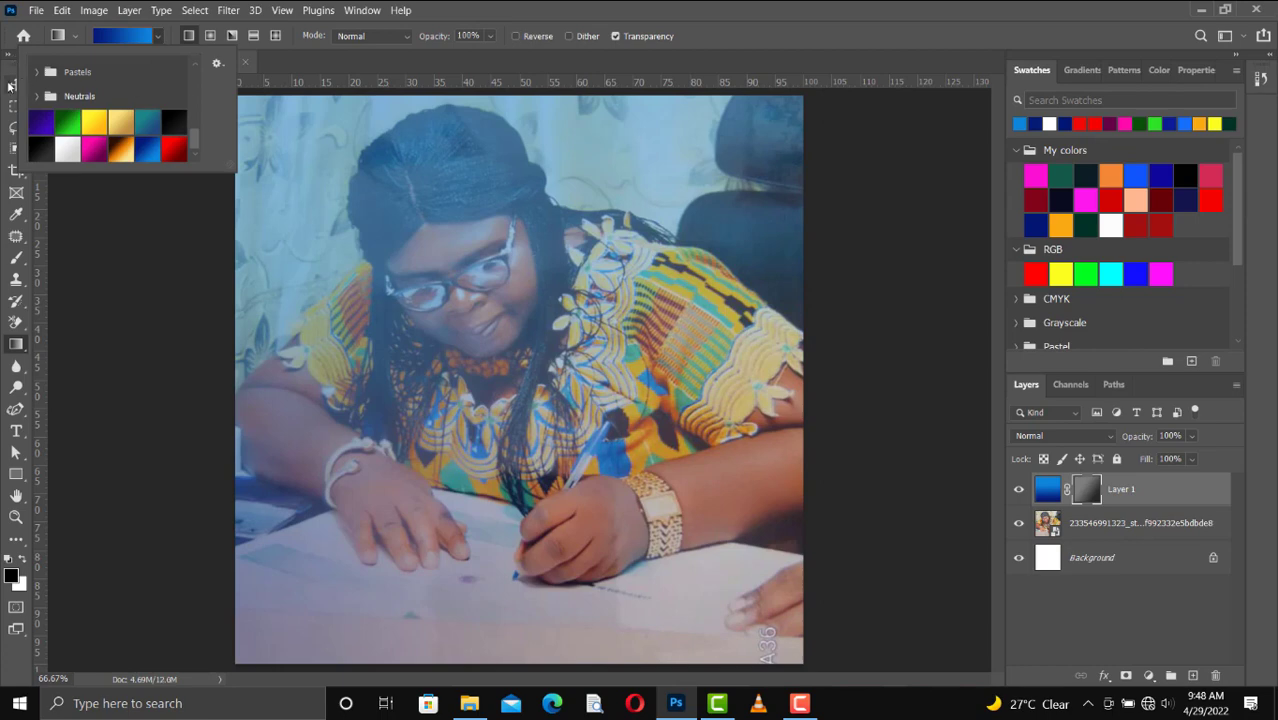
{"action": "left_click", "coordinate": [12, 85]}
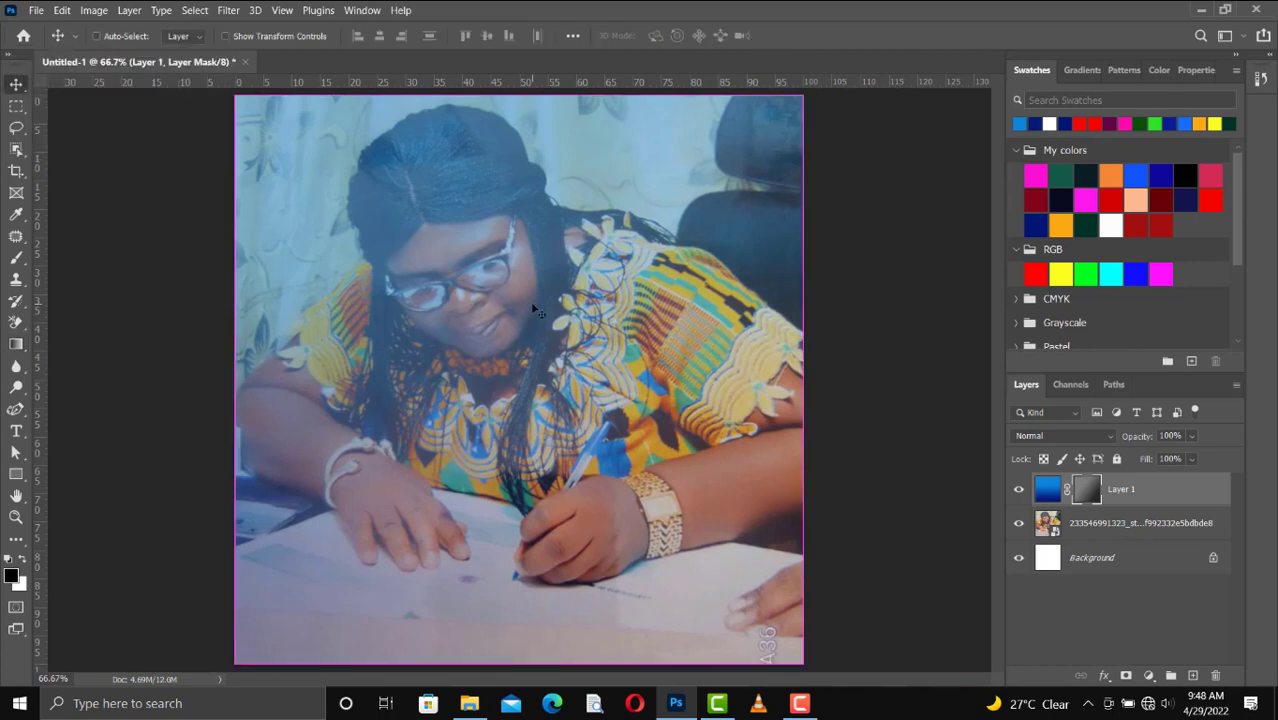
{"action": "key", "text": "ctrl+z"}
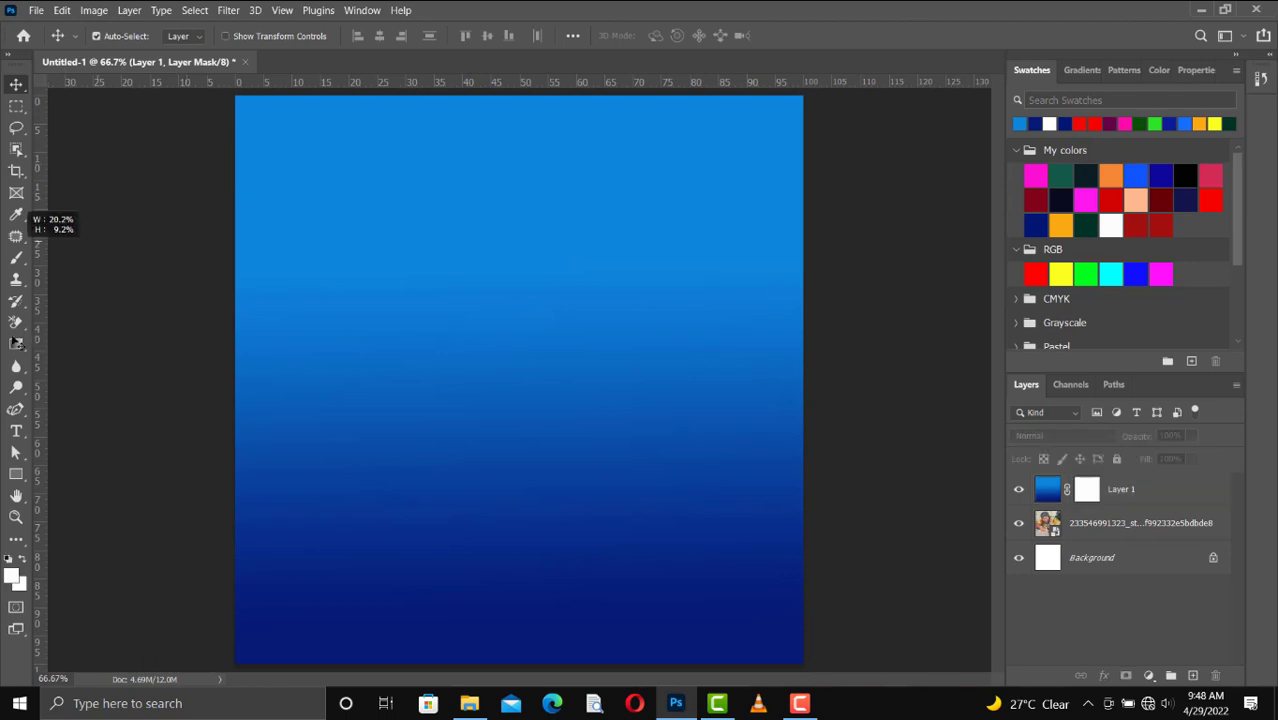
Step: Choose the foreground-to-transparent gradient from the Basics presets and target the mask of the blue gradient layer
{"action": "left_click", "coordinate": [16, 344]}
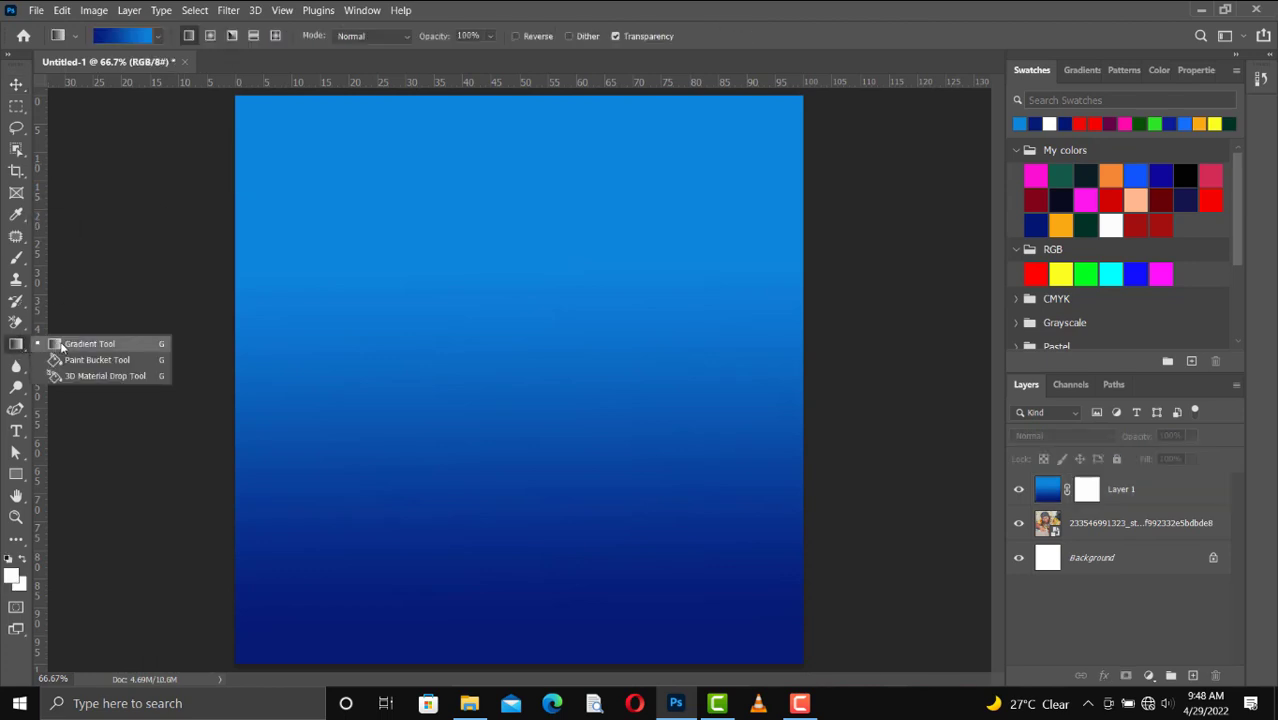
{"action": "left_click", "coordinate": [55, 344]}
{"action": "left_click", "coordinate": [159, 40]}
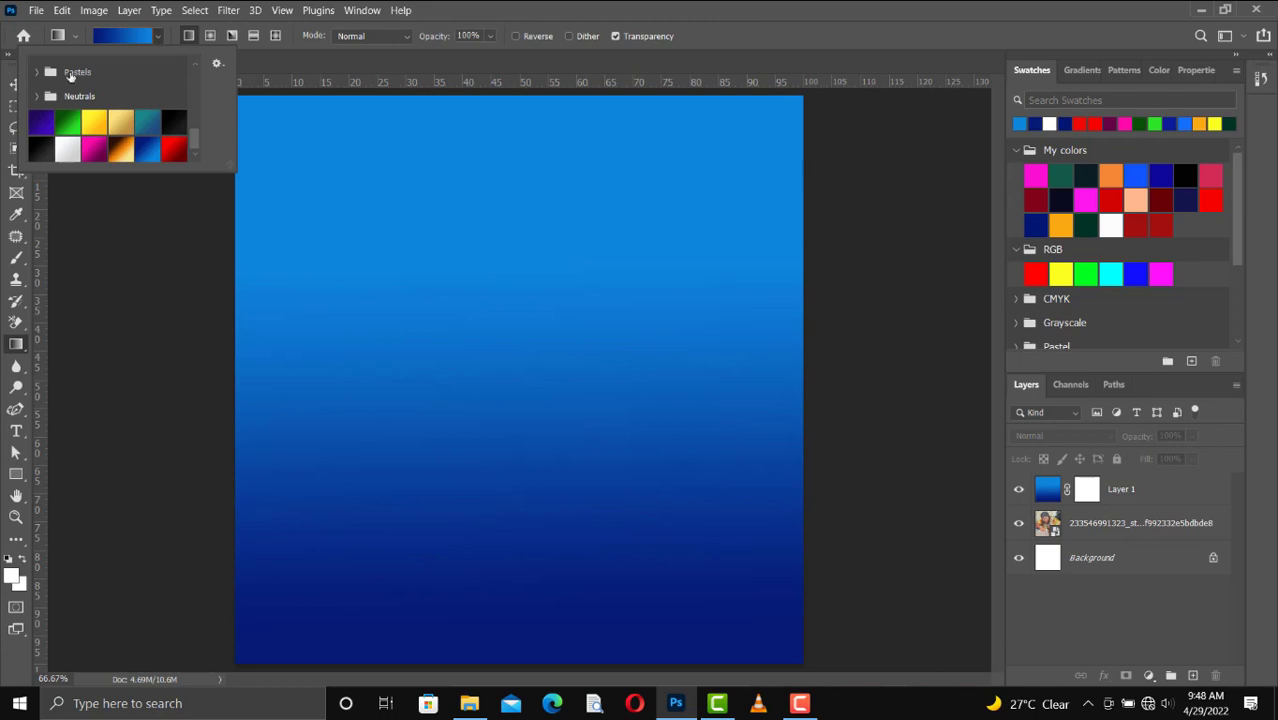
{"action": "left_click_drag", "start_coordinate": [194, 139], "coordinate": [191, 71]}
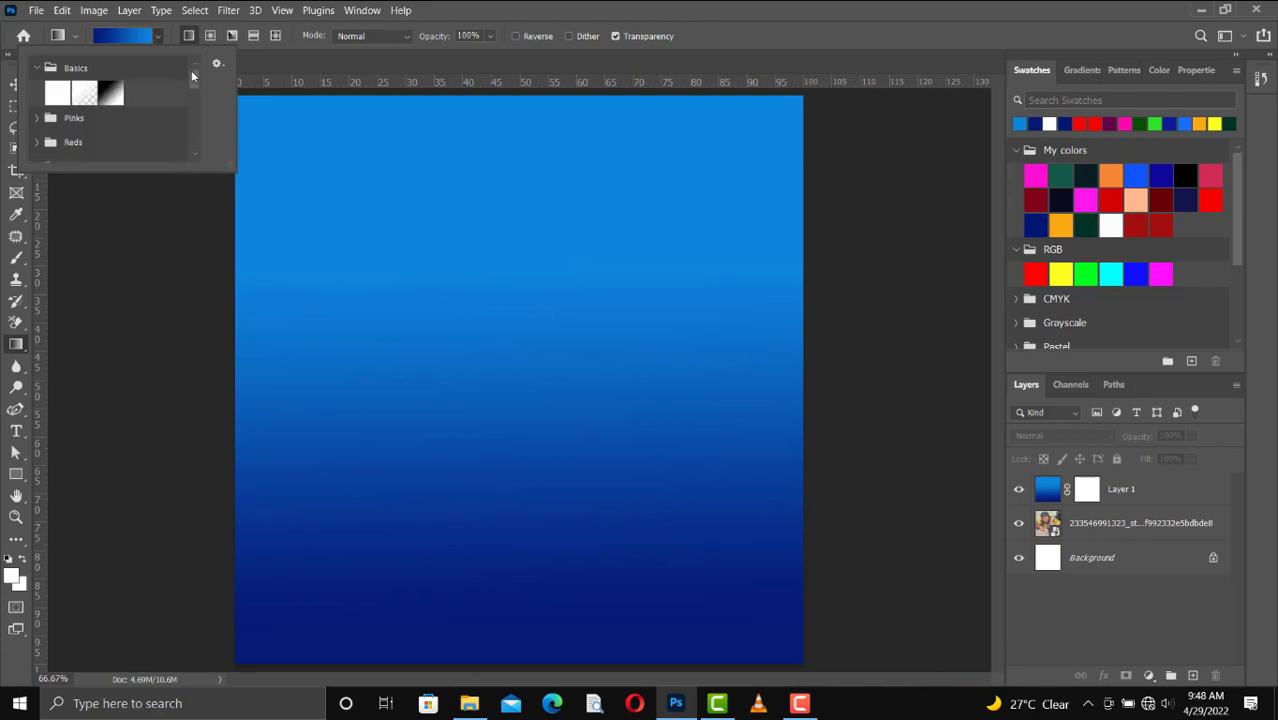
{"action": "left_click", "coordinate": [85, 95]}
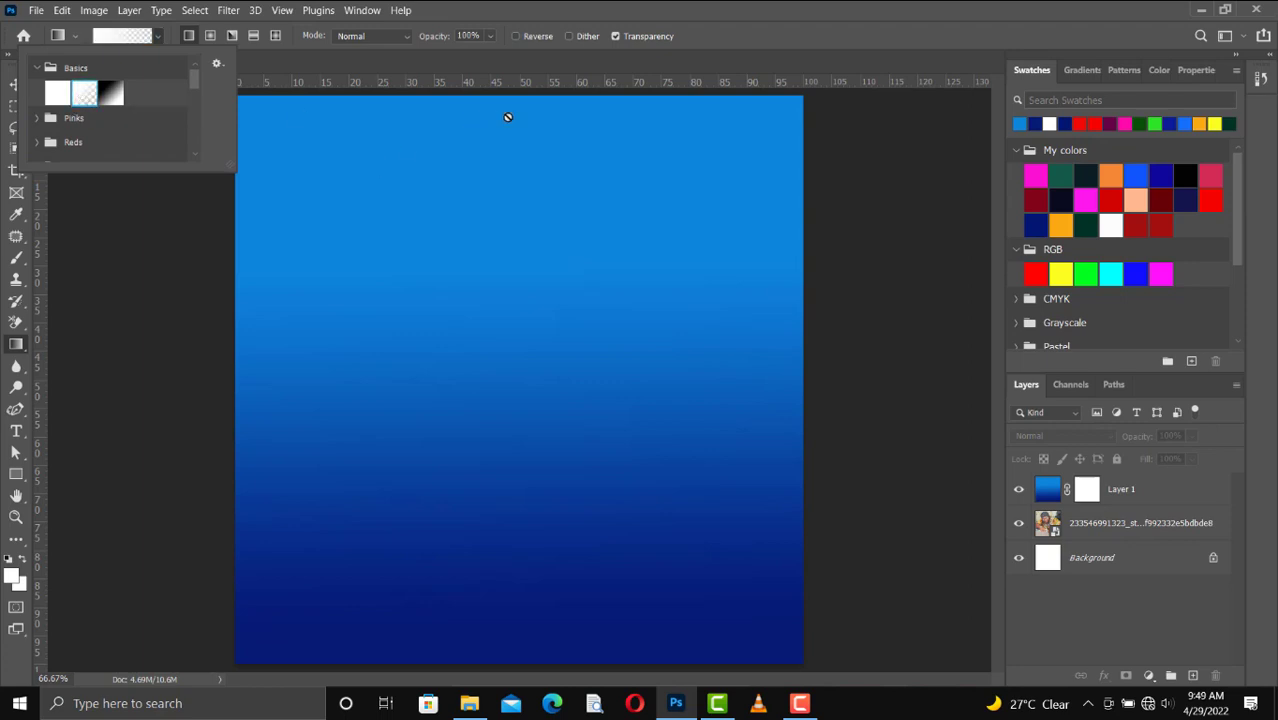
{"action": "left_click", "coordinate": [1090, 488]}
{"action": "left_click", "coordinate": [1090, 488]}
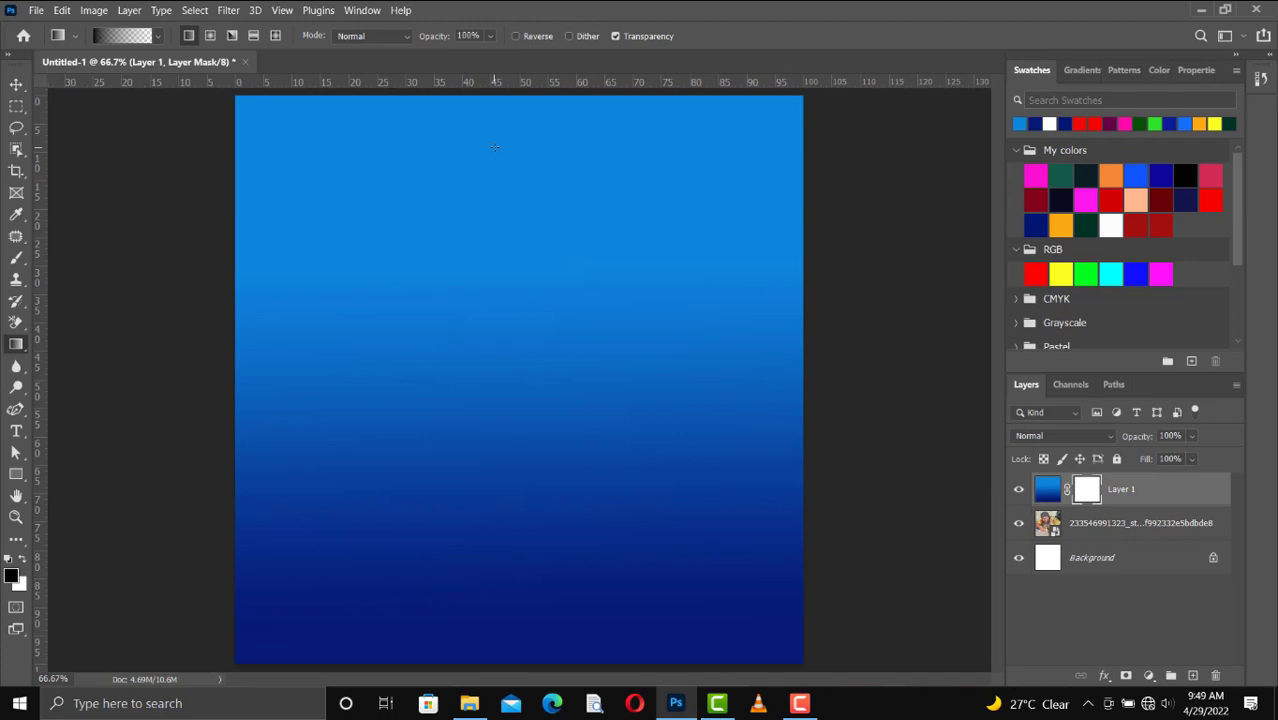
Step: Draw black-to-transparent gradients downward on the layer mask to reveal the photo's upper part and leave the blue fade at the bottom
{"action": "left_click_drag", "start_coordinate": [494, 147], "coordinate": [485, 450]}
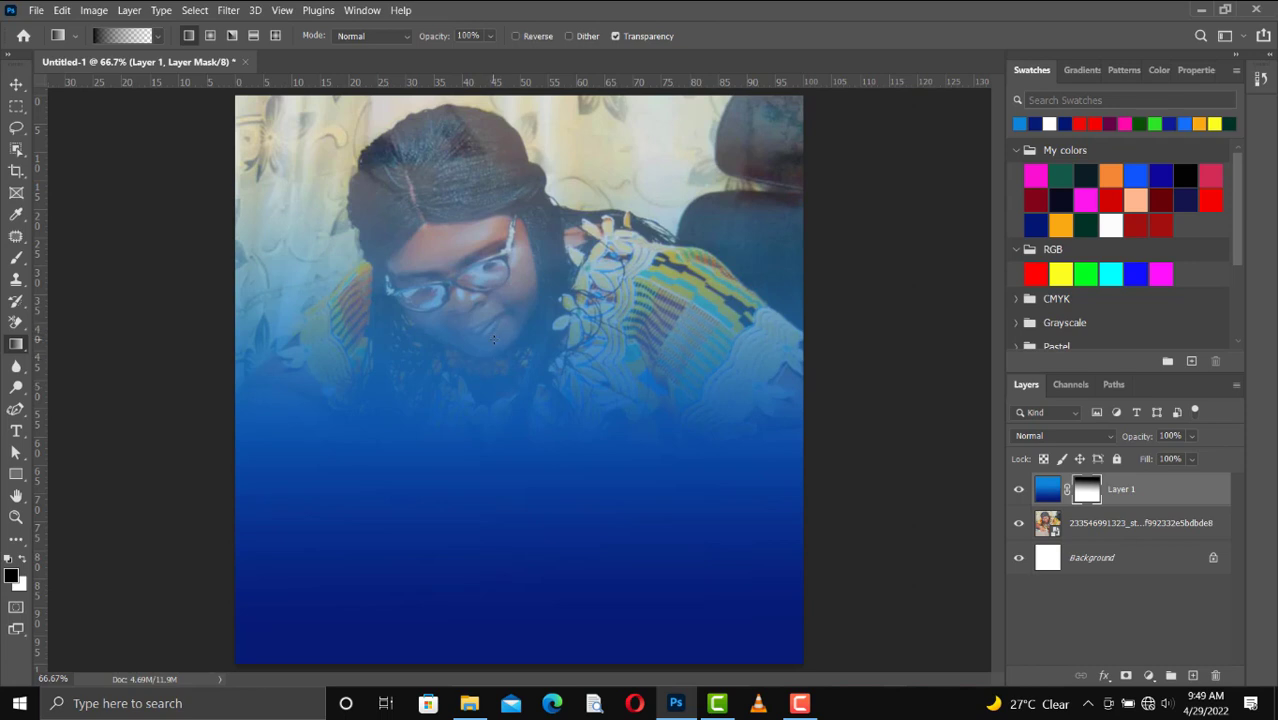
{"action": "left_click_drag", "start_coordinate": [493, 339], "coordinate": [520, 415]}
{"action": "mouse_move", "coordinate": [508, 505]}
{"action": "left_mouse_down"}
{"action": "mouse_move", "coordinate": [499, 478]}
{"action": "mouse_move", "coordinate": [490, 498]}
{"action": "left_mouse_up"}
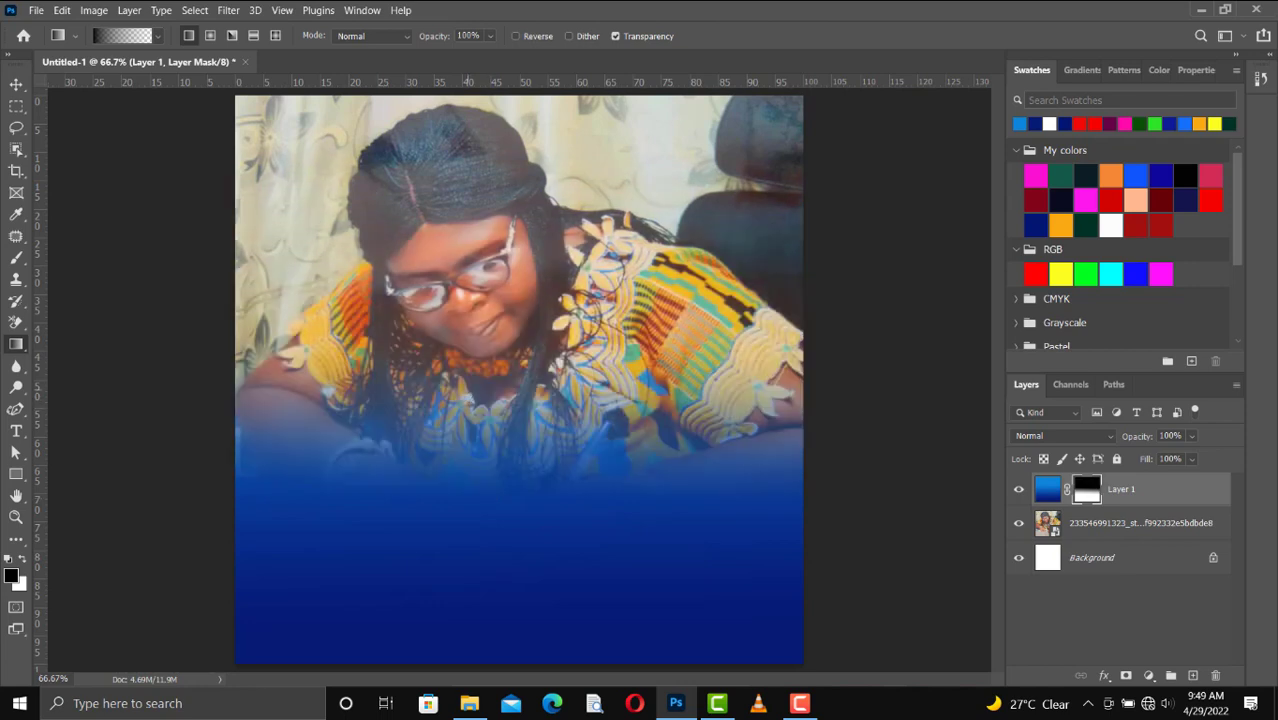
{"action": "left_click_drag", "start_coordinate": [470, 516], "coordinate": [470, 516]}
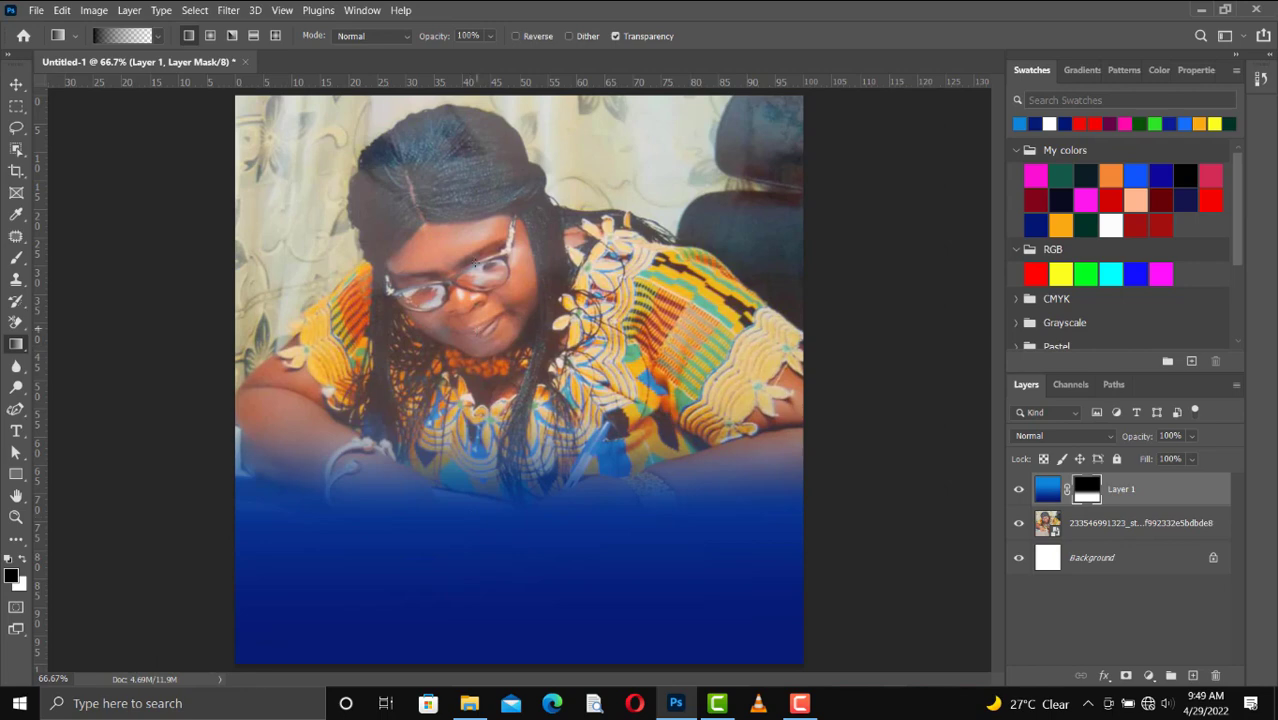
{"action": "left_click_drag", "start_coordinate": [468, 461], "coordinate": [474, 601]}
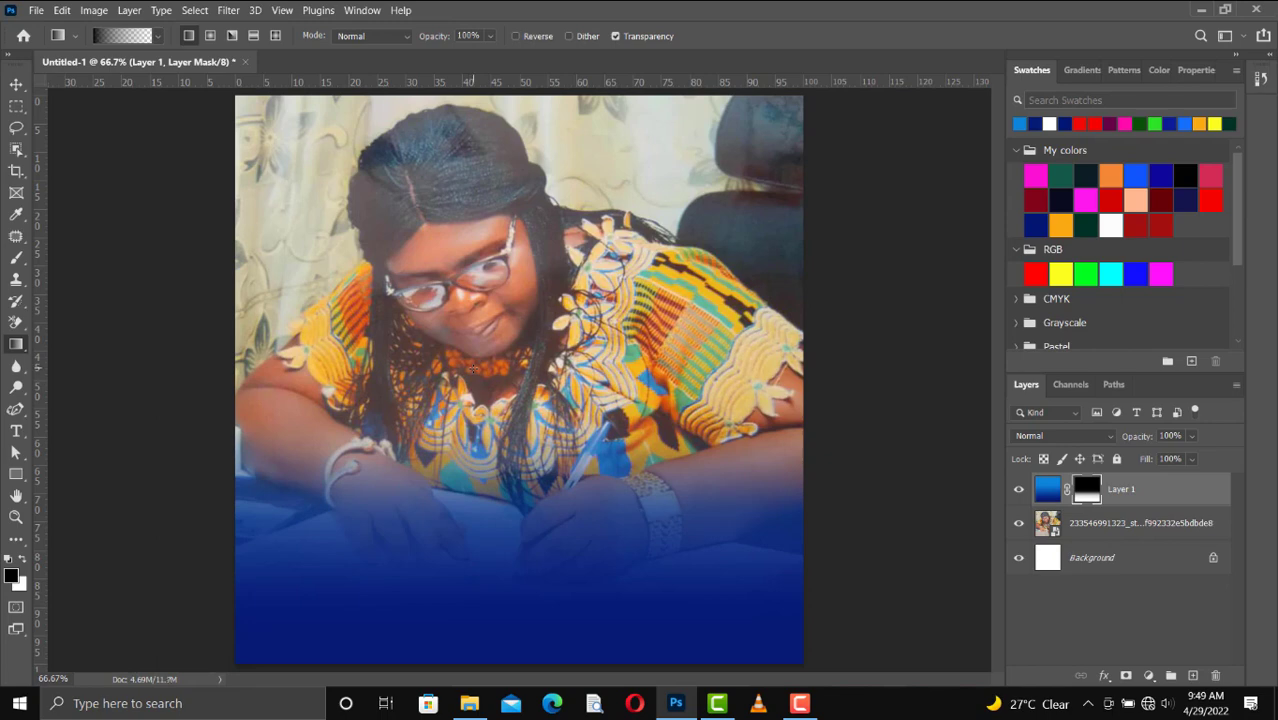
{"action": "key", "text": "ctrl+z"}
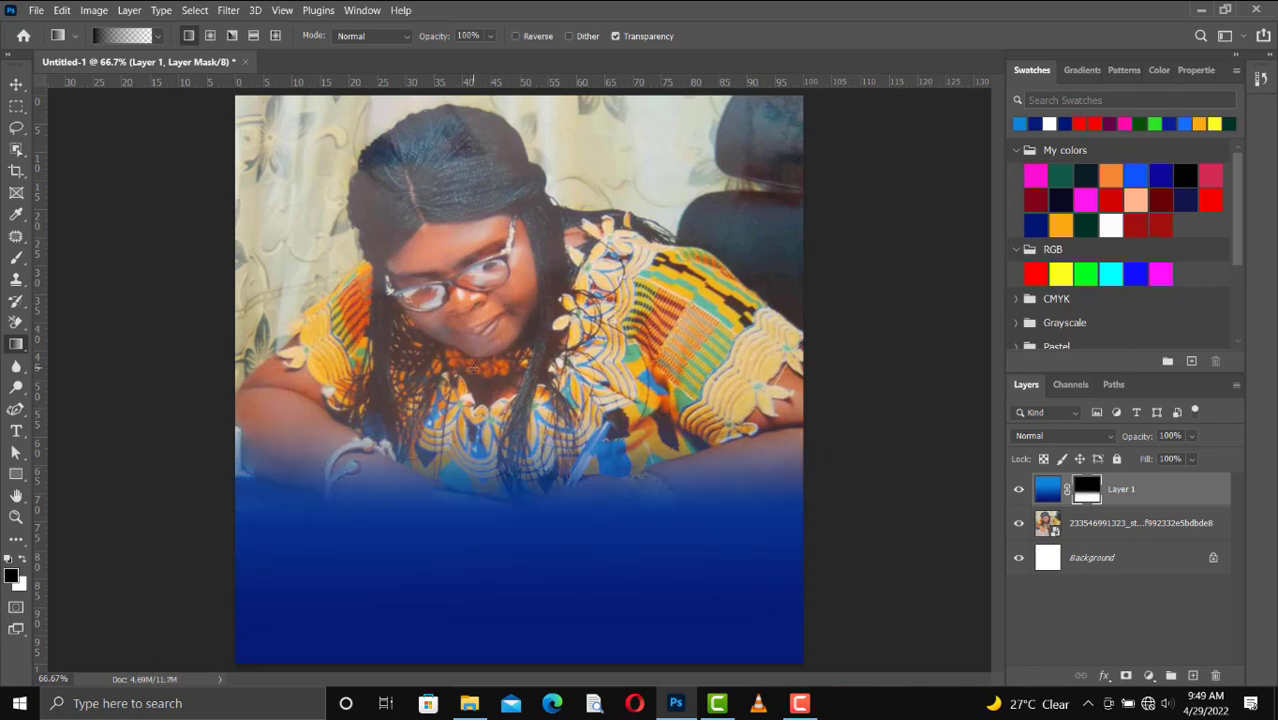
{"action": "left_click_drag", "start_coordinate": [466, 147], "coordinate": [447, 553]}
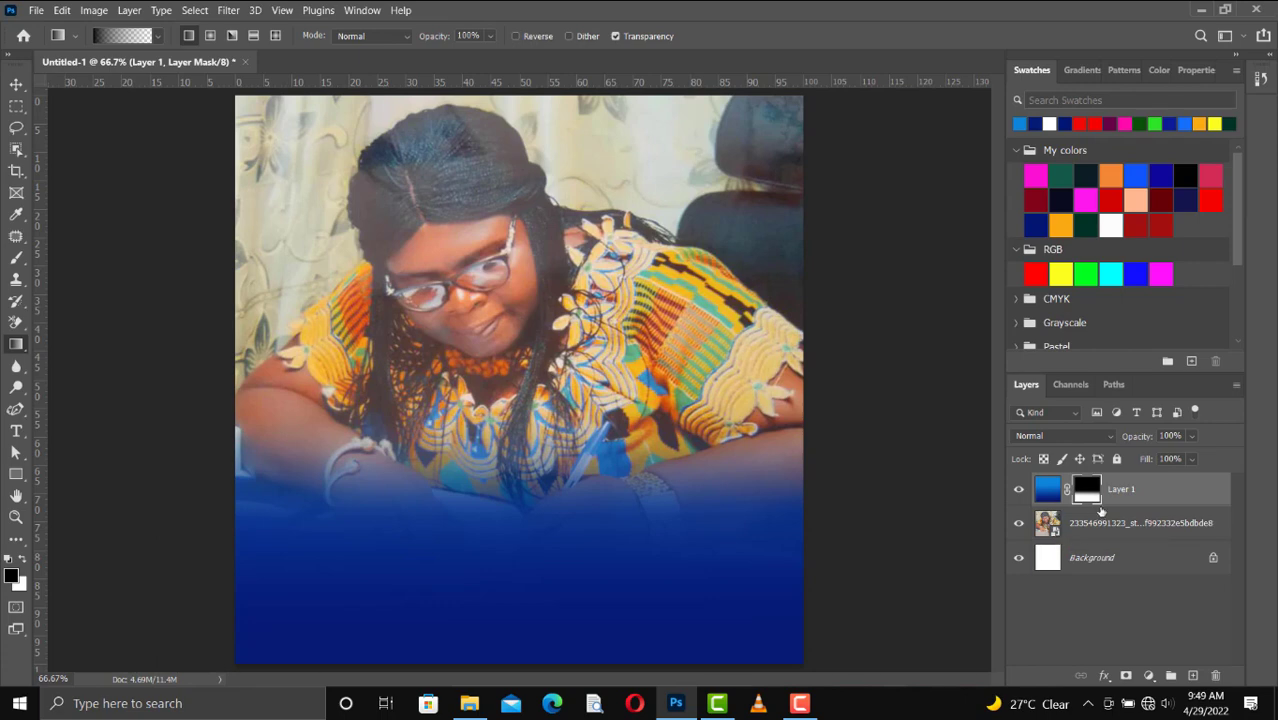
Step: Hide the masked blue gradient layer, and add a new empty layer above it with the foreground-to-transparent gradient preset chosen
{"action": "left_click", "coordinate": [1018, 489]}
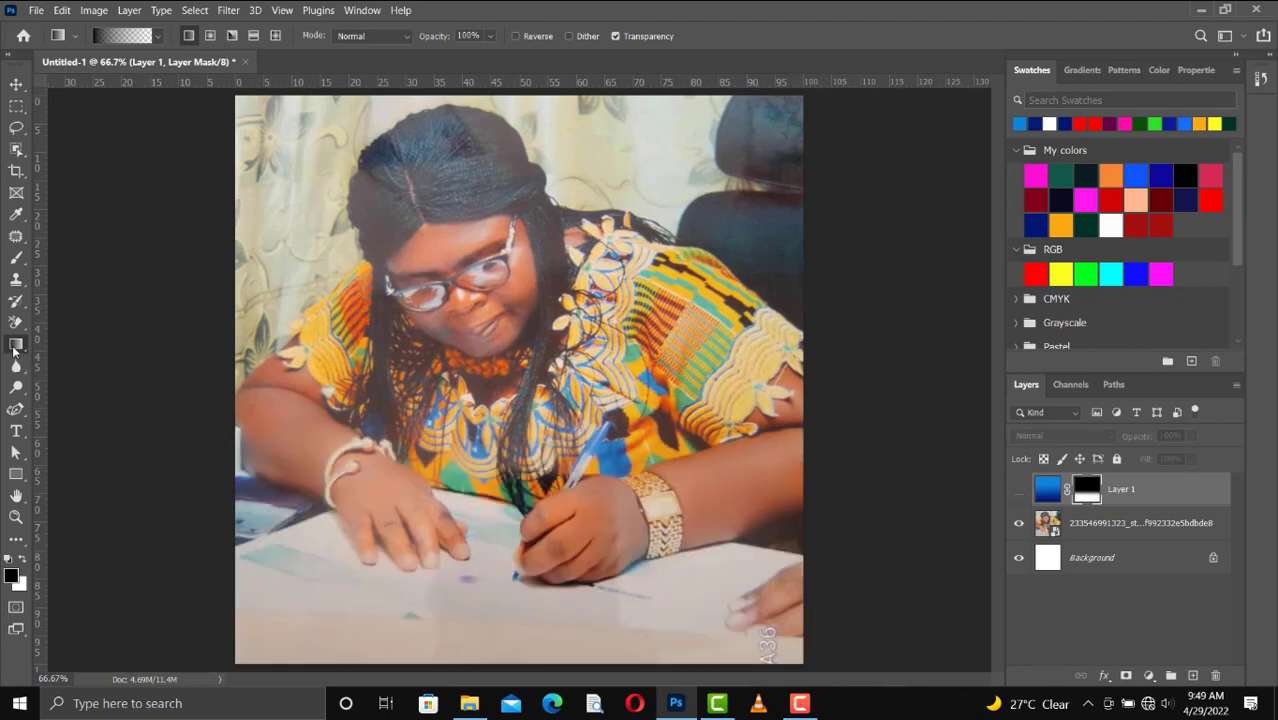
{"action": "left_click", "coordinate": [157, 38]}
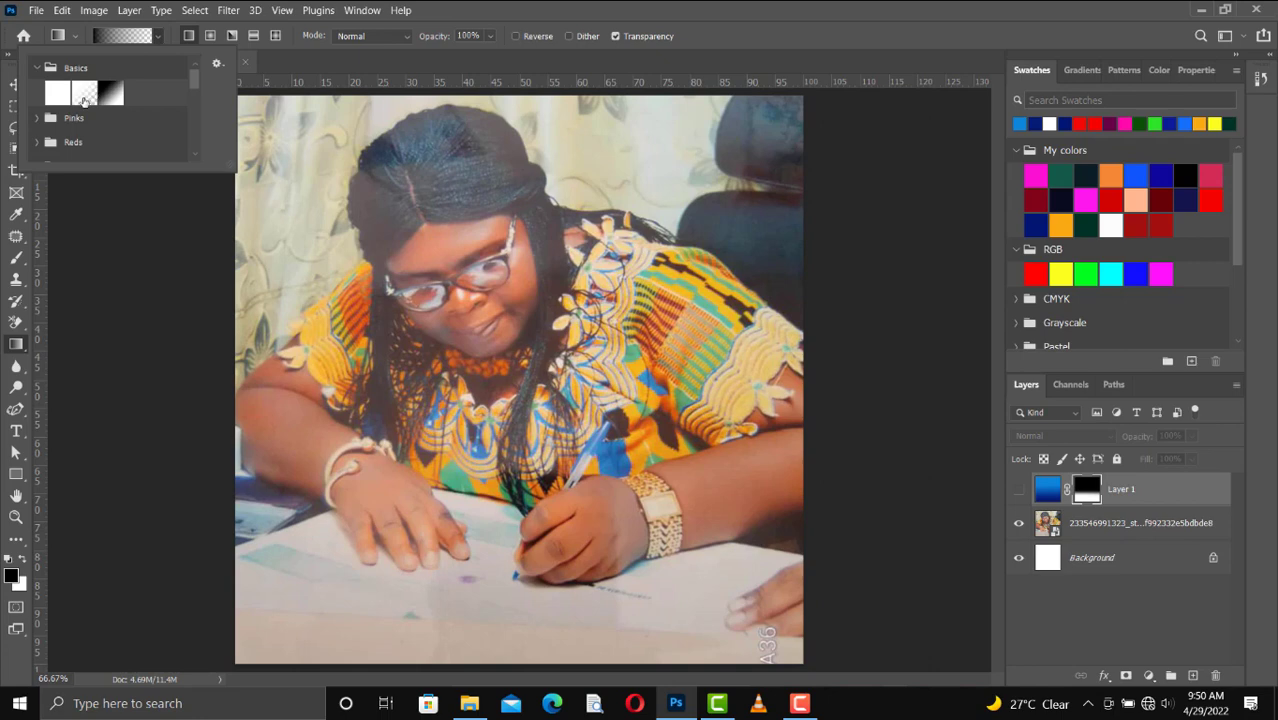
{"action": "left_click", "coordinate": [84, 97]}
{"action": "left_click", "coordinate": [722, 513]}
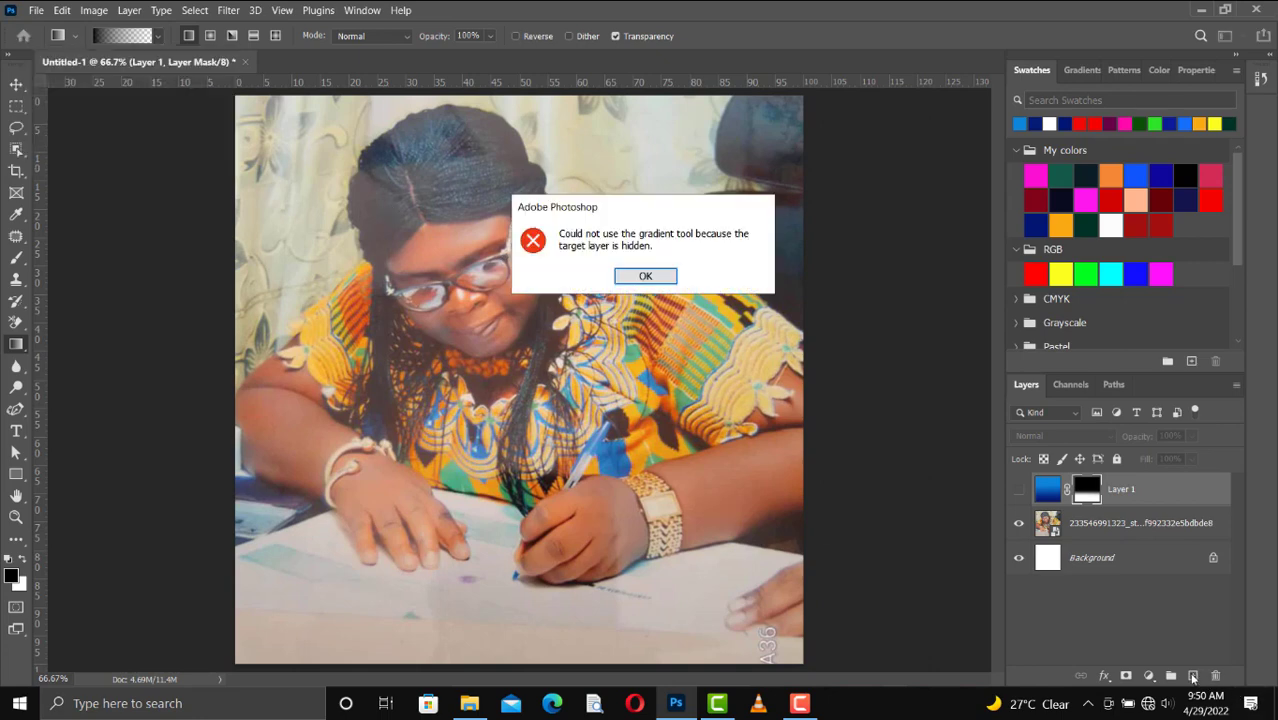
{"action": "key", "text": "Return"}
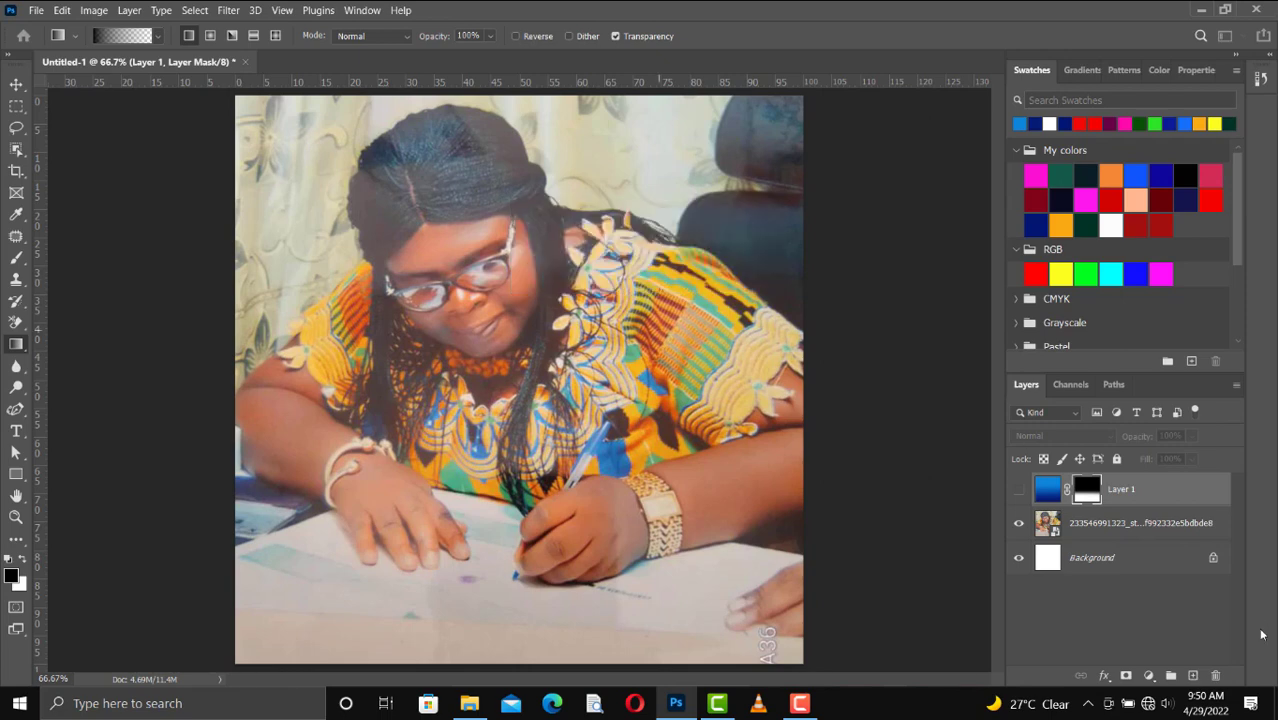
{"action": "left_click", "coordinate": [1193, 675]}
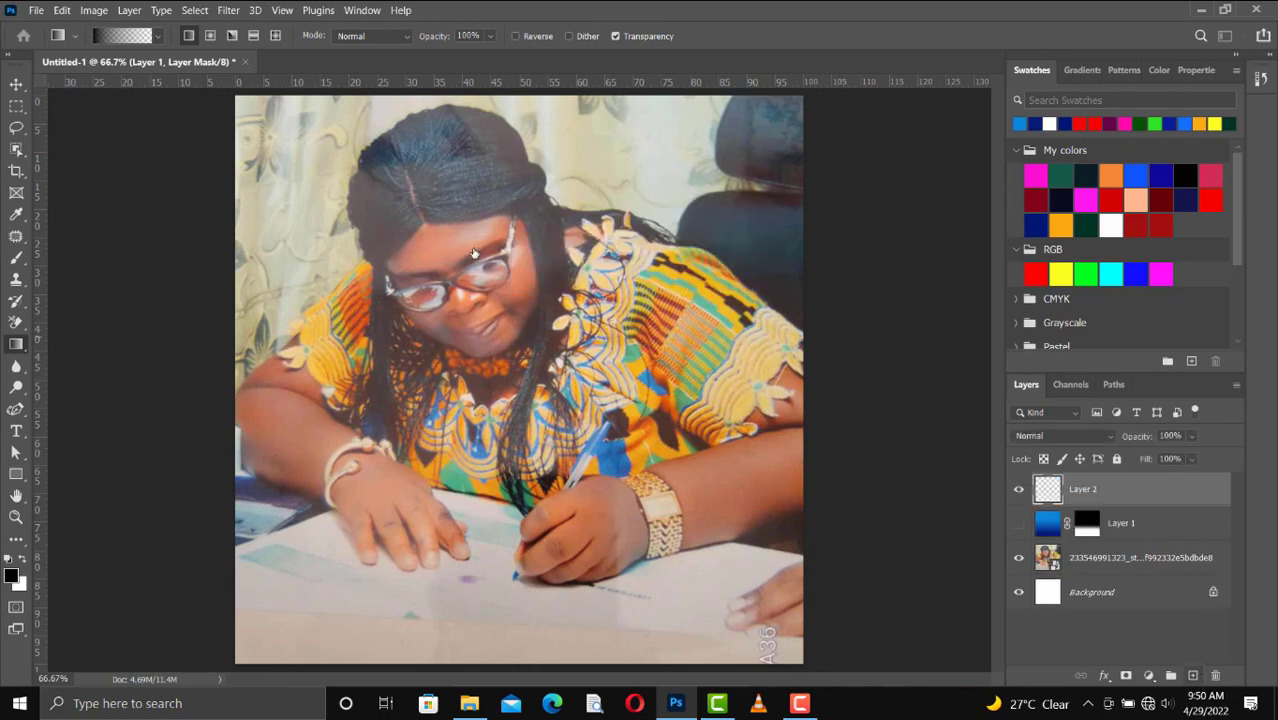
Step: Try white-to-transparent gradients on the new layer, undoing the one from the top and fading the photo's lower part instead
{"action": "key", "text": "x"}
{"action": "left_click_drag", "start_coordinate": [470, 139], "coordinate": [468, 563]}
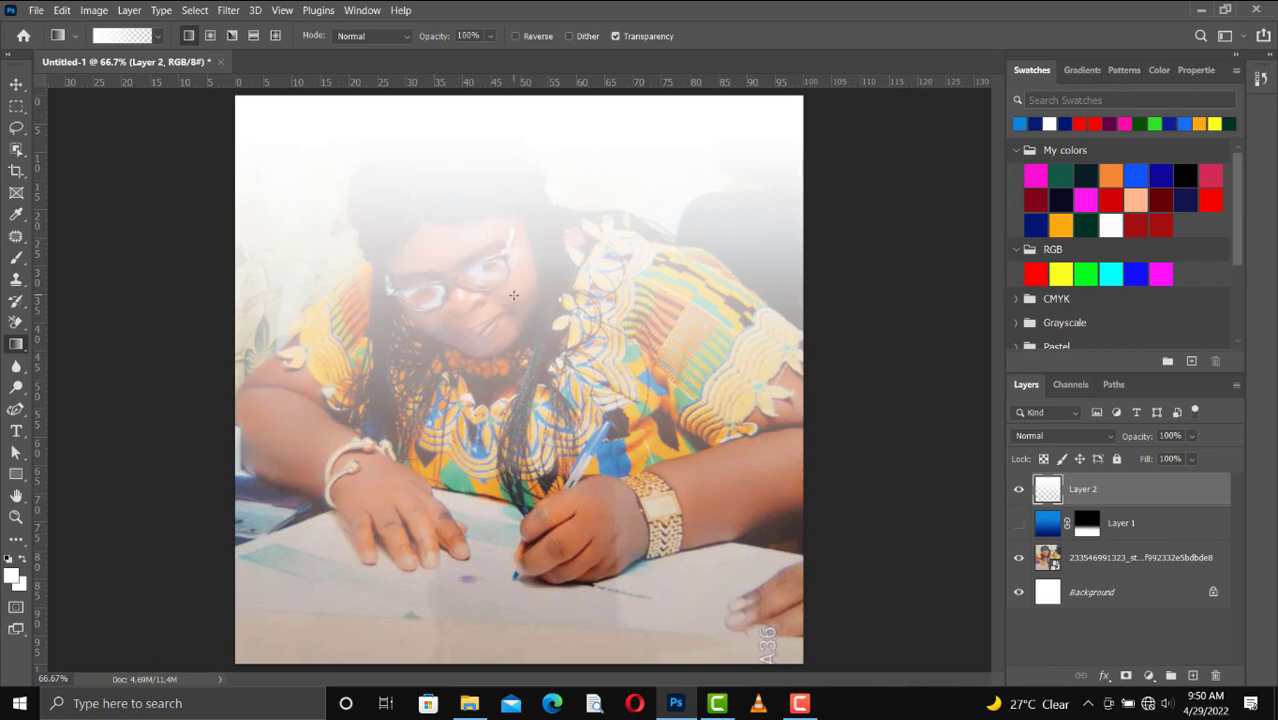
{"action": "key", "text": "ctrl+z"}
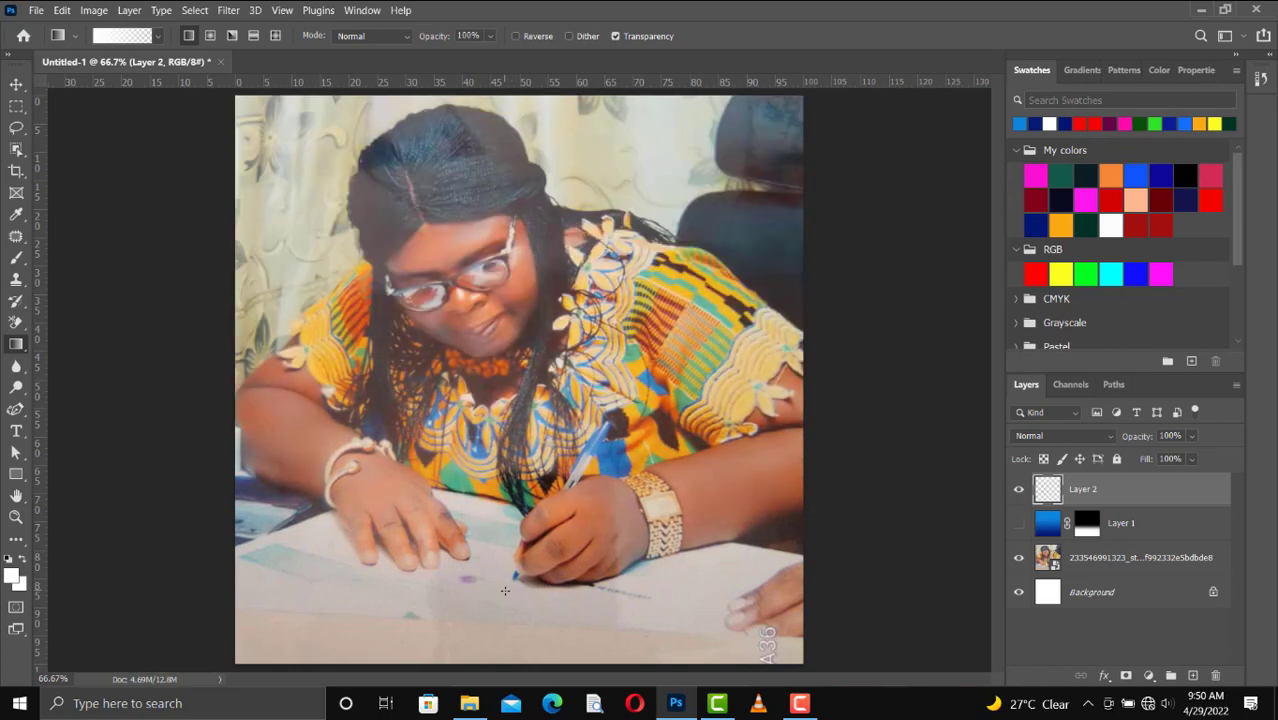
{"action": "left_click_drag", "start_coordinate": [505, 609], "coordinate": [496, 296]}
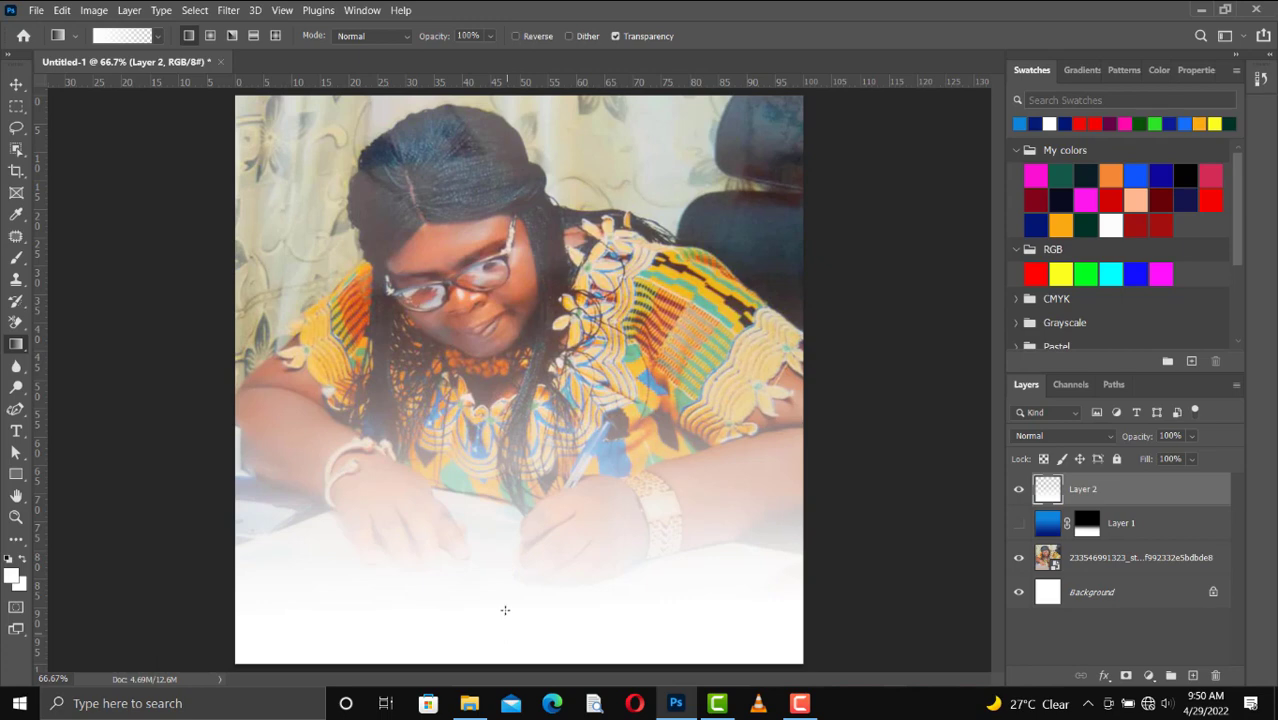
{"action": "left_click_drag", "start_coordinate": [506, 398], "coordinate": [505, 628]}
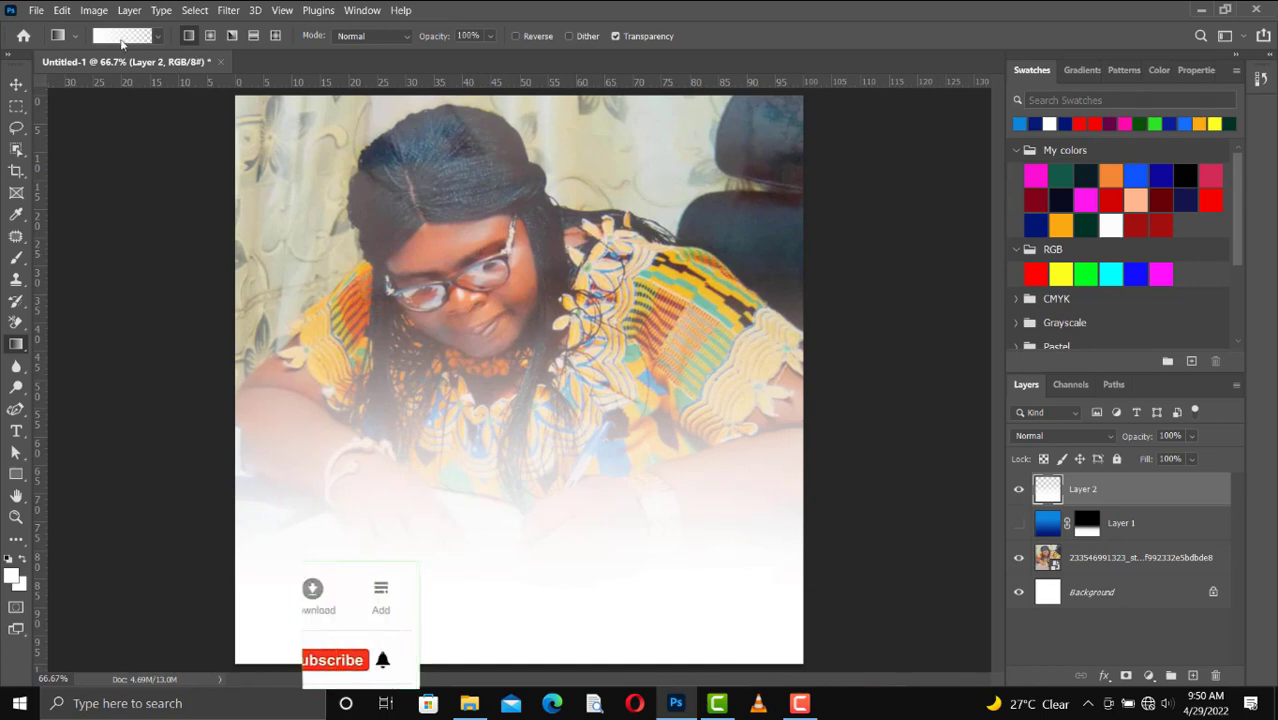
Step: Change the gradient's starting colour stop to dark blue with hue 226, saturation 99% and brightness 49%, and accept the edited gradient
{"action": "left_click", "coordinate": [101, 40]}
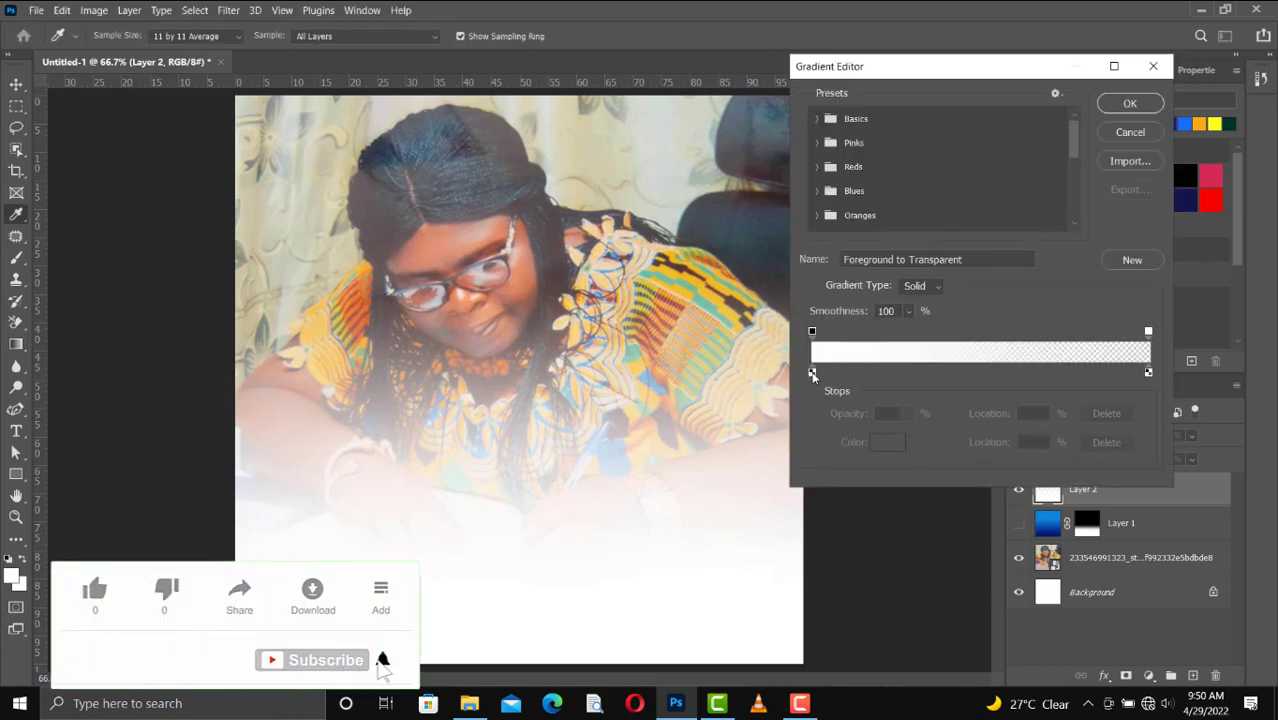
{"action": "left_click", "coordinate": [812, 372]}
{"action": "double_click", "coordinate": [812, 372]}
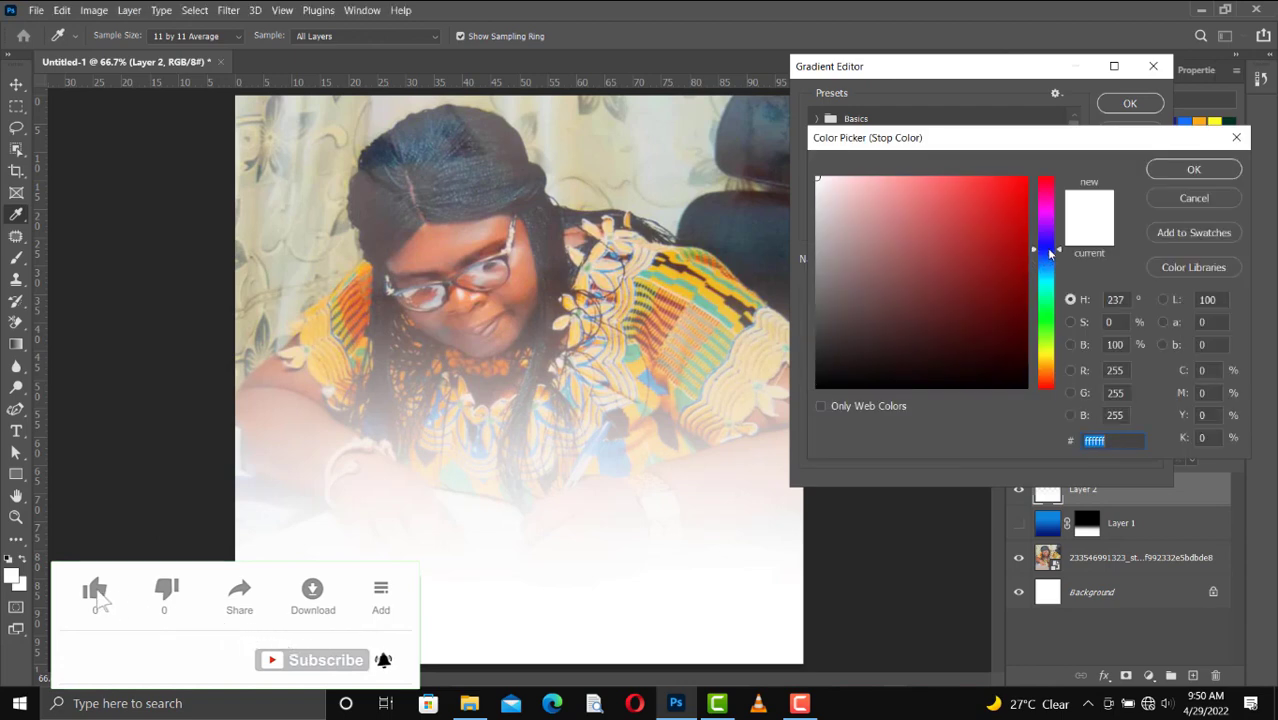
{"action": "left_click", "coordinate": [1045, 249]}
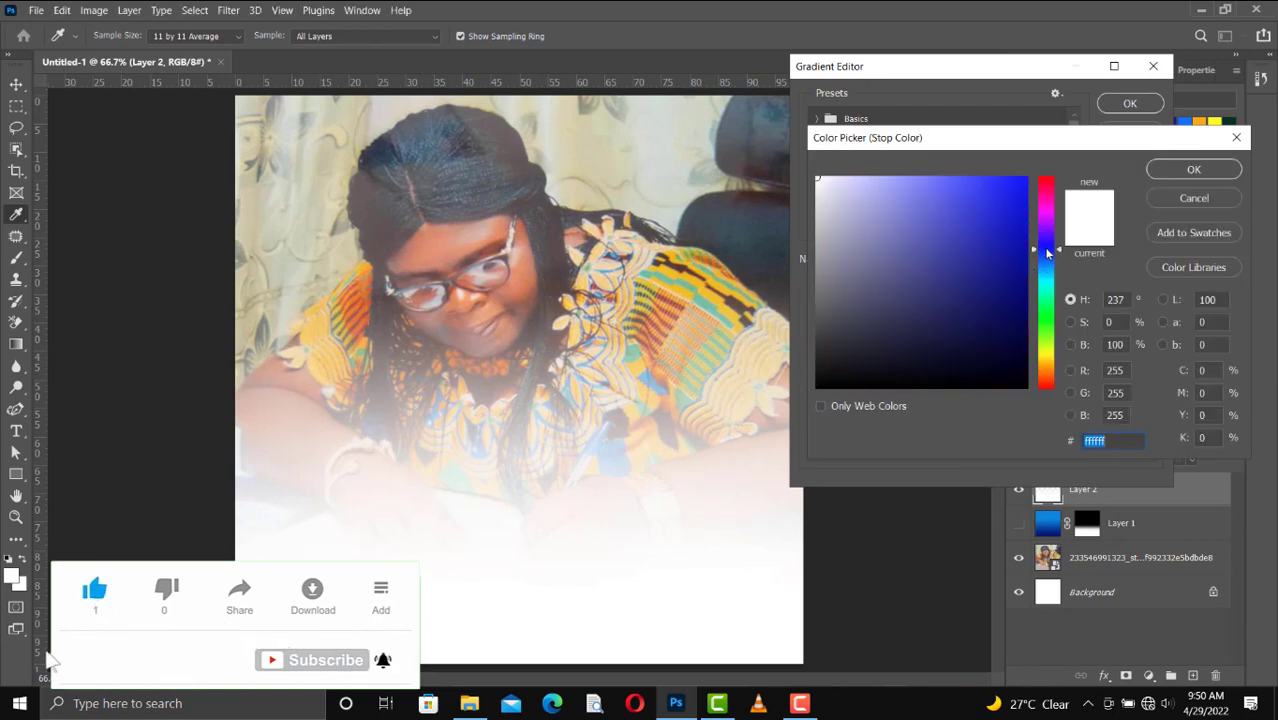
{"action": "left_click", "coordinate": [1025, 272]}
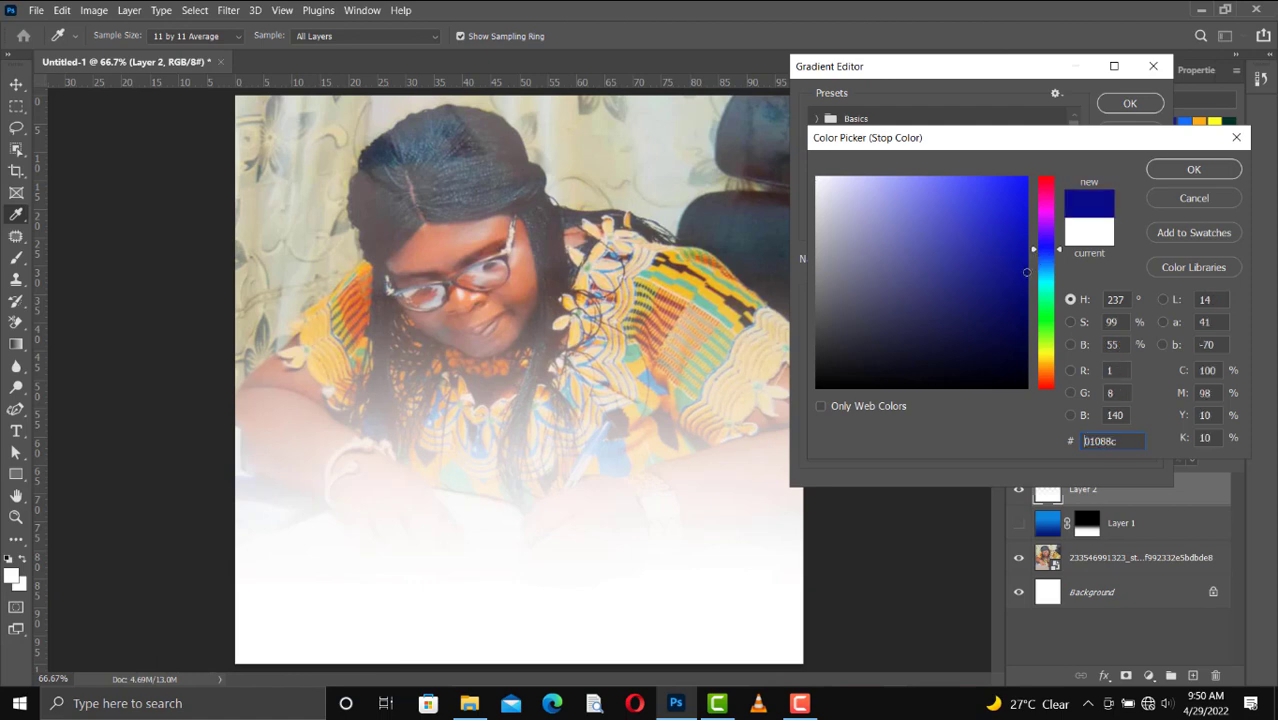
{"action": "left_click", "coordinate": [1025, 284]}
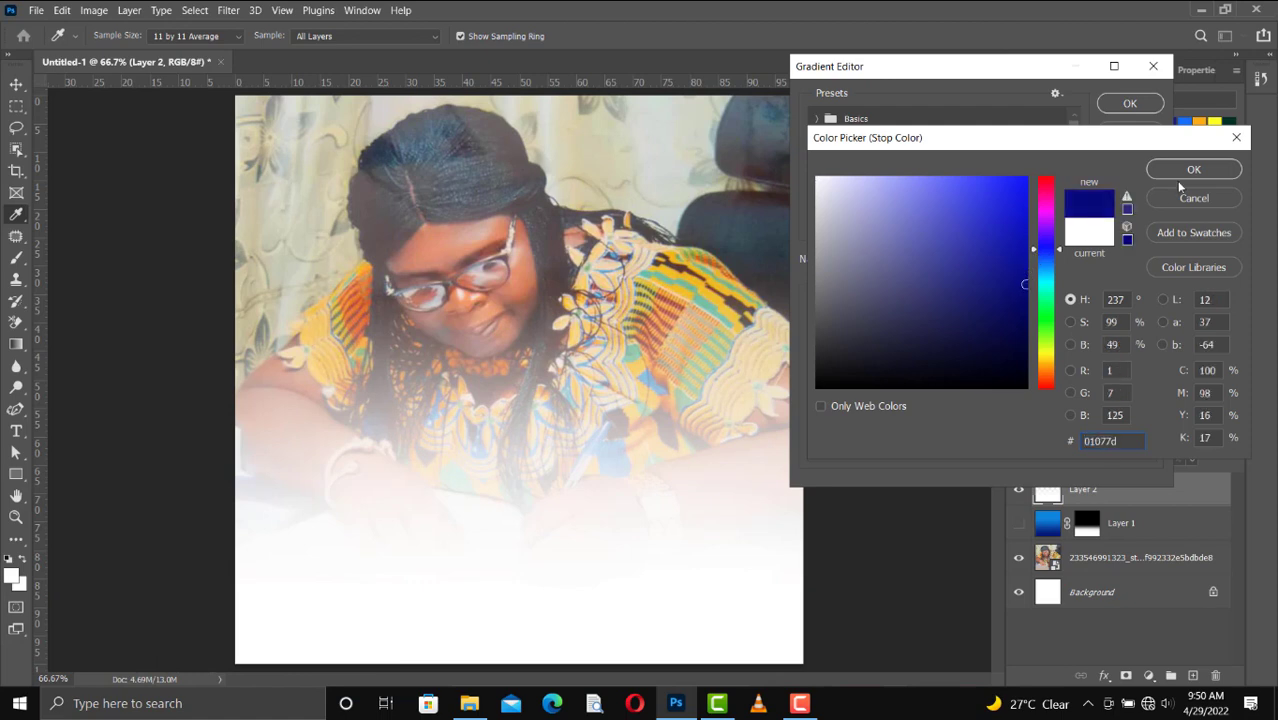
{"action": "left_click", "coordinate": [1049, 257]}
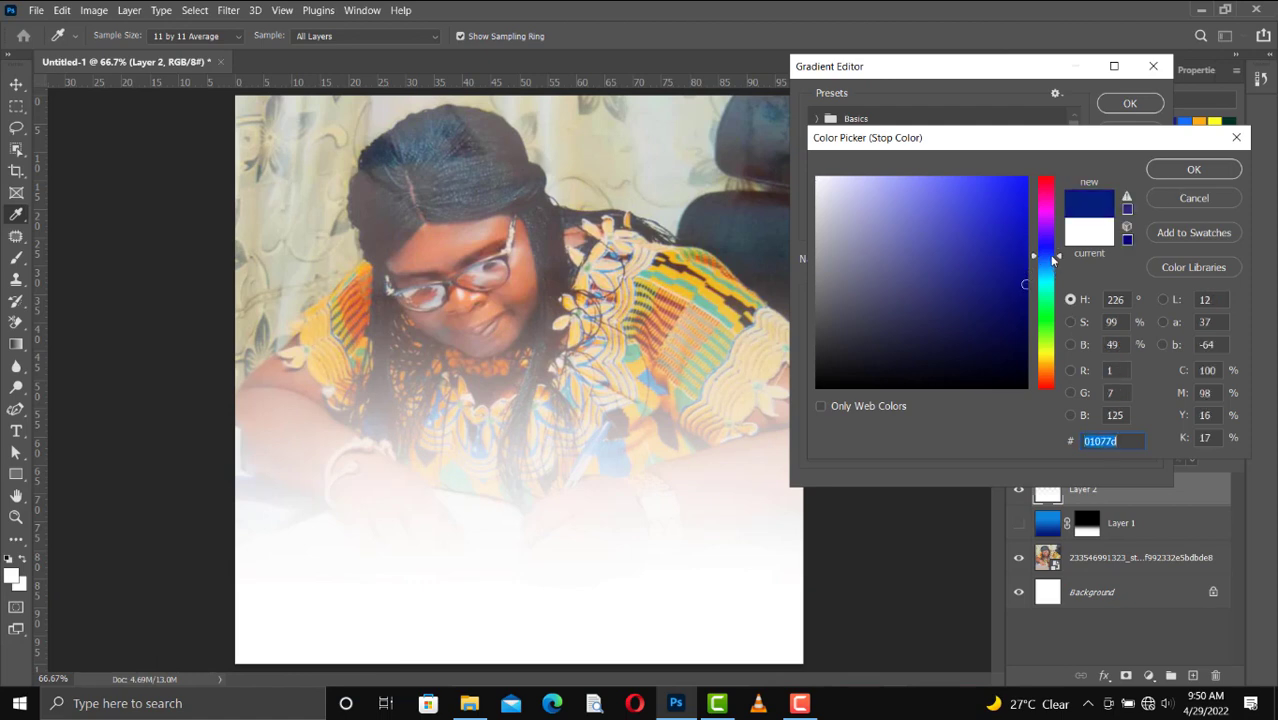
{"action": "left_click", "coordinate": [1183, 168]}
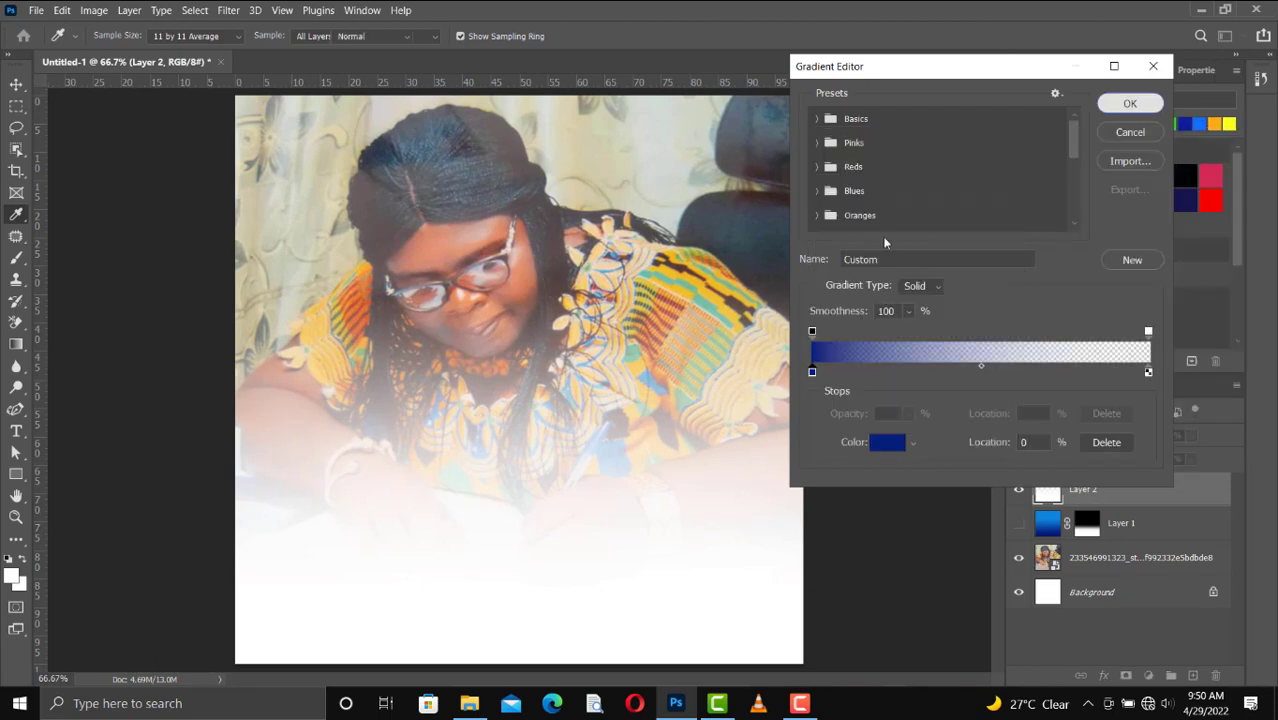
{"action": "left_click", "coordinate": [1129, 106]}
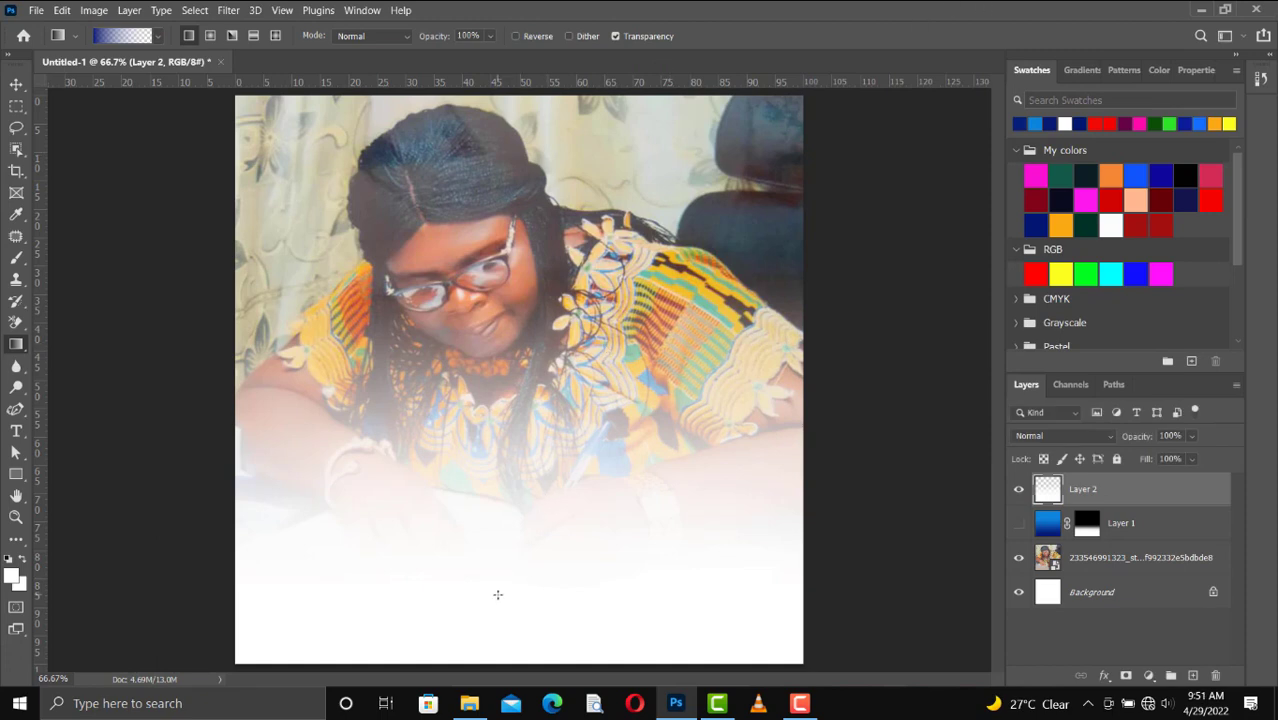
Step: Try a dark blue fade over the white one, and undo all the gradients on the new layer
{"action": "left_click_drag", "start_coordinate": [497, 594], "coordinate": [482, 361]}
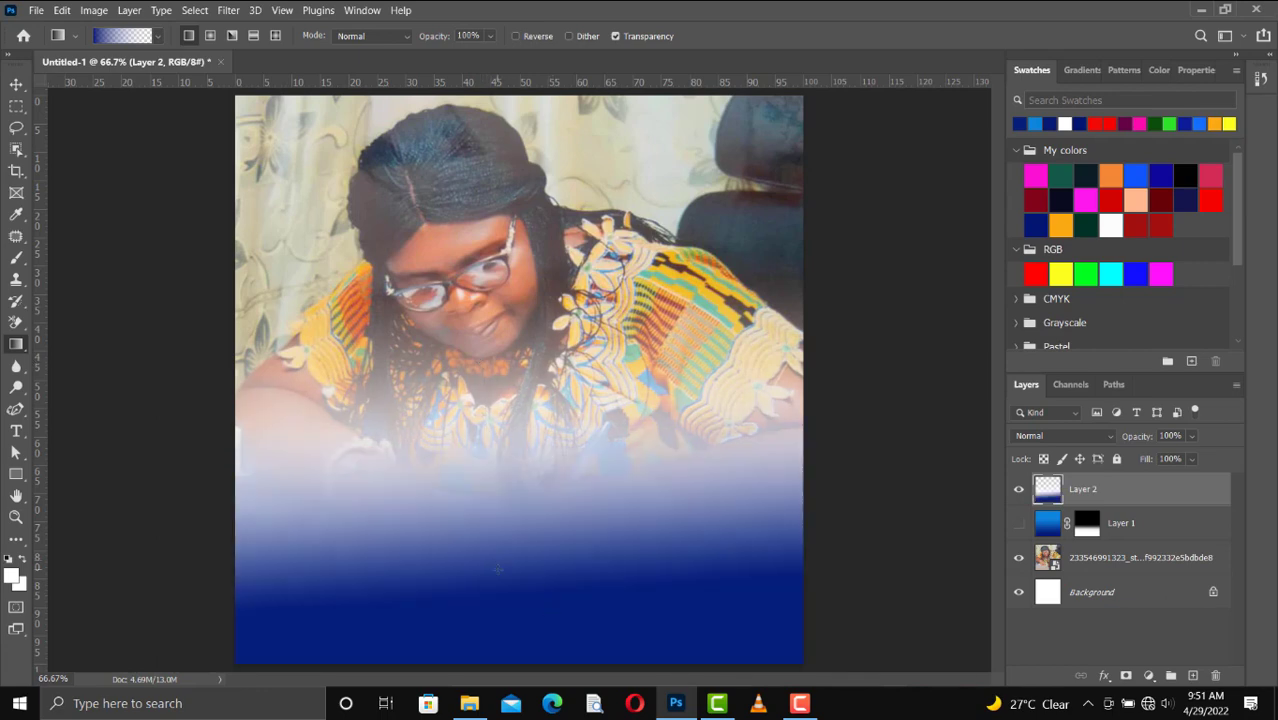
{"action": "key", "text": "ctrl+z"}
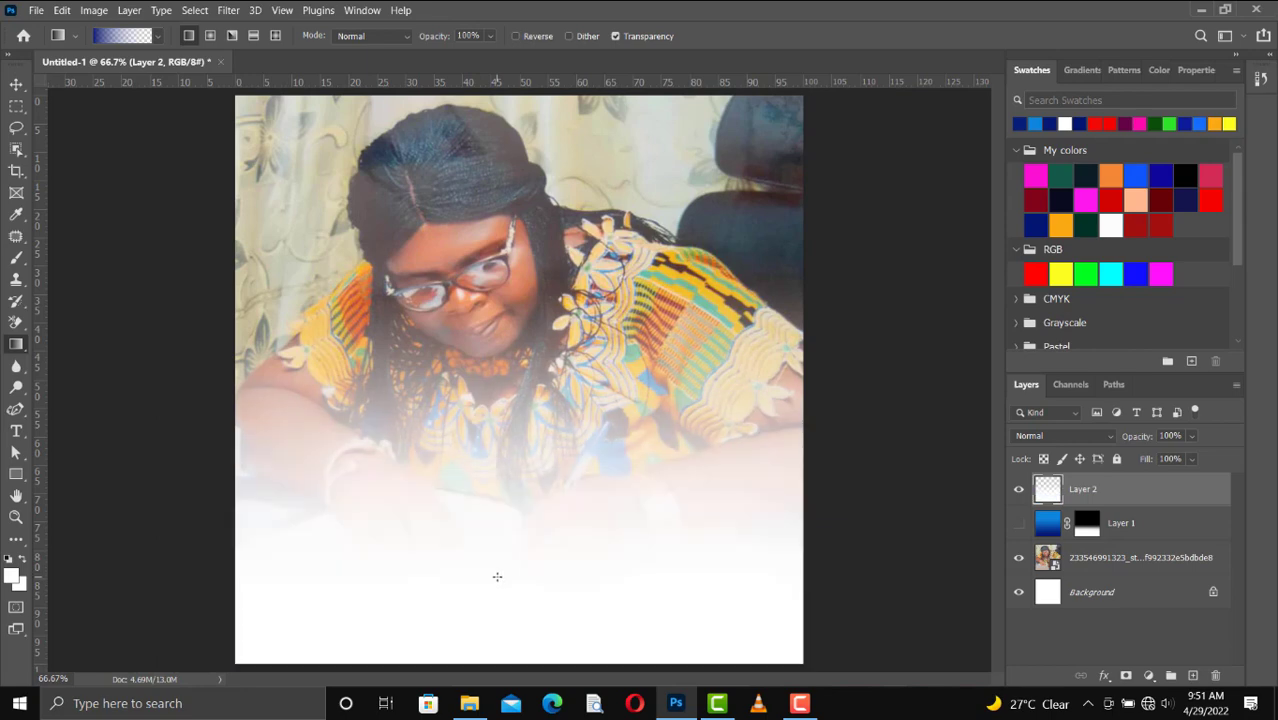
{"action": "key", "text": "ctrl+z"}
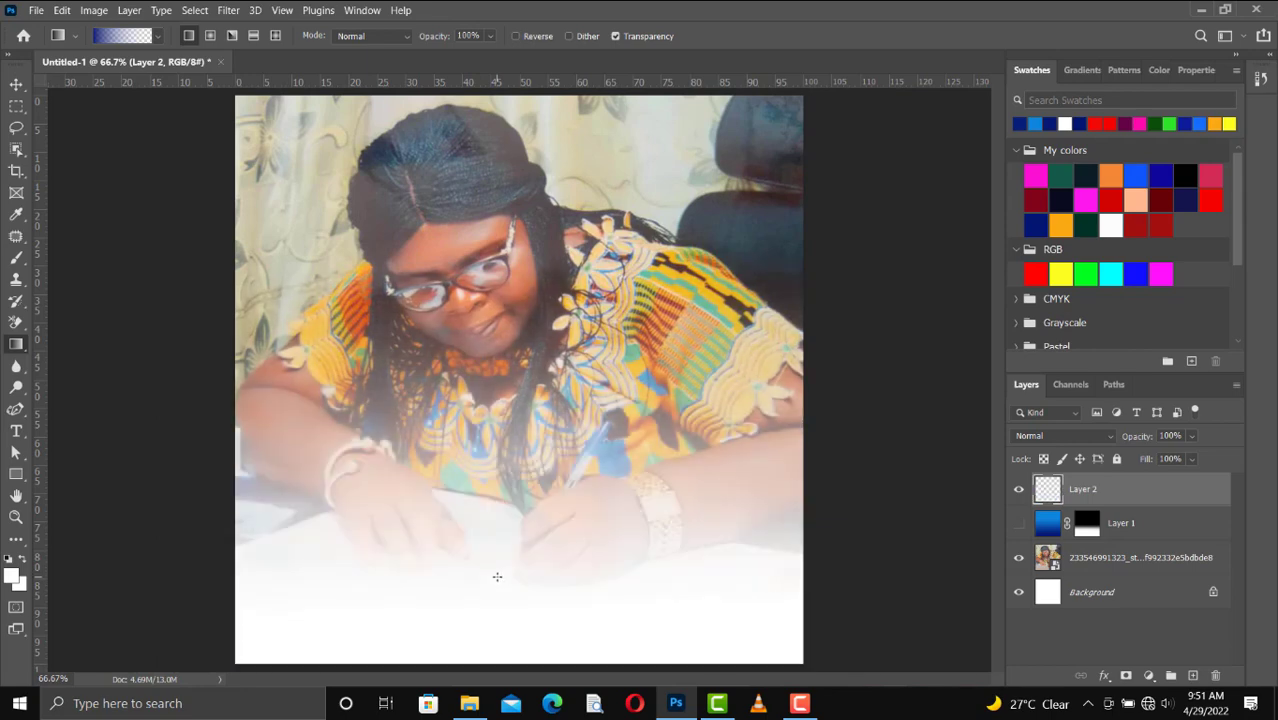
{"action": "key", "text": "ctrl+z"}
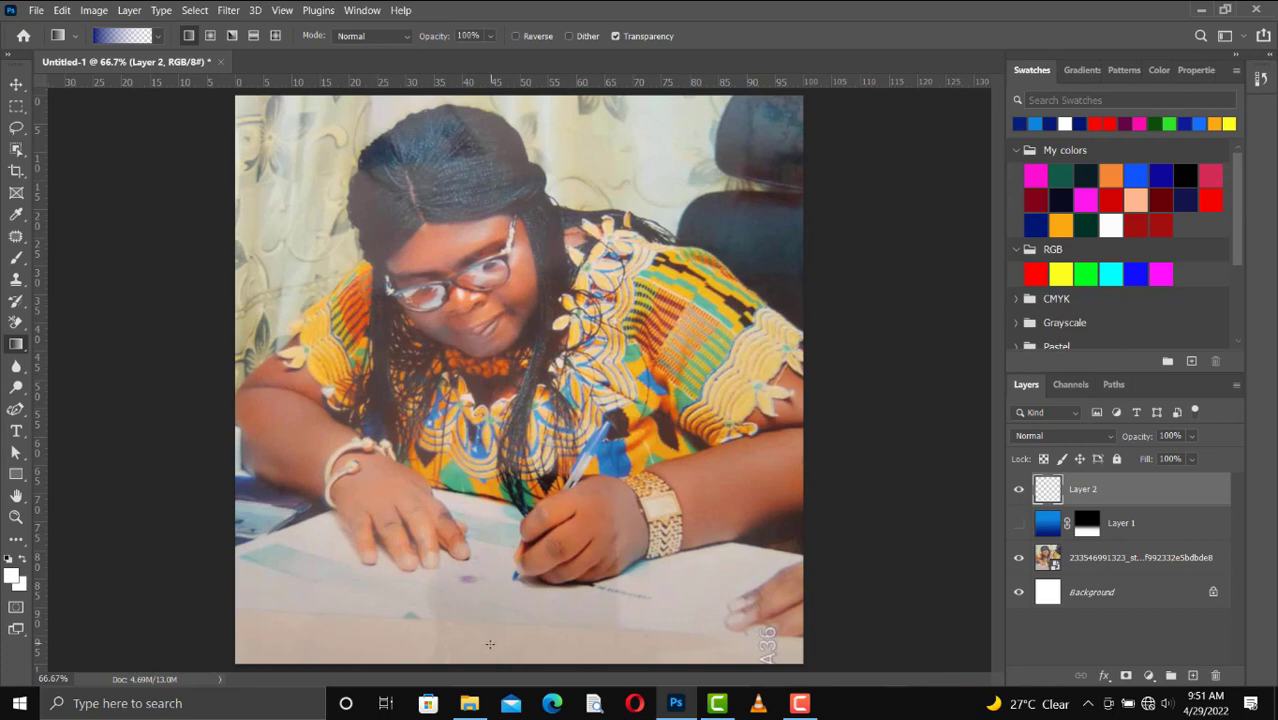
Step: Draw two upward dark-blue-to-transparent gradients over the photo's lower part on the new layer, and compare the fade with the masked gradient layer
{"action": "left_click_drag", "start_coordinate": [489, 644], "coordinate": [488, 420]}
{"action": "left_click_drag", "start_coordinate": [484, 348], "coordinate": [484, 344]}
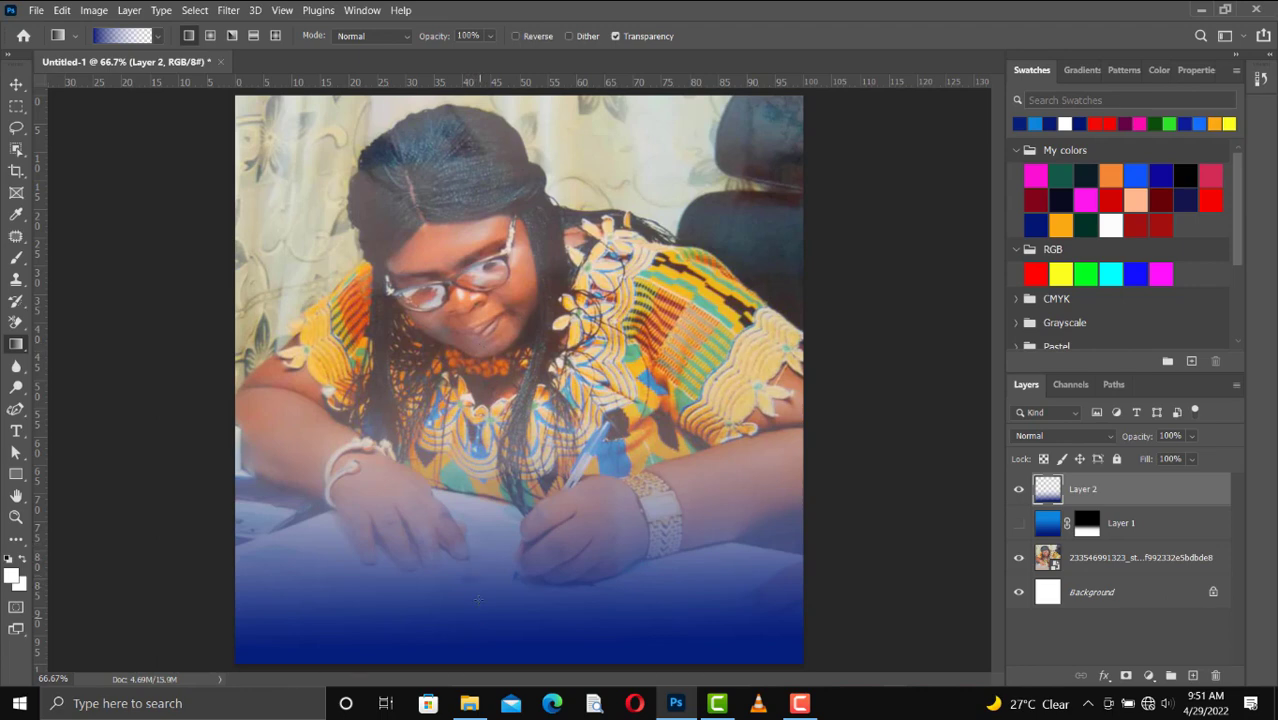
{"action": "left_click_drag", "start_coordinate": [475, 585], "coordinate": [461, 272]}
{"action": "left_click_drag", "start_coordinate": [461, 211], "coordinate": [461, 212]}
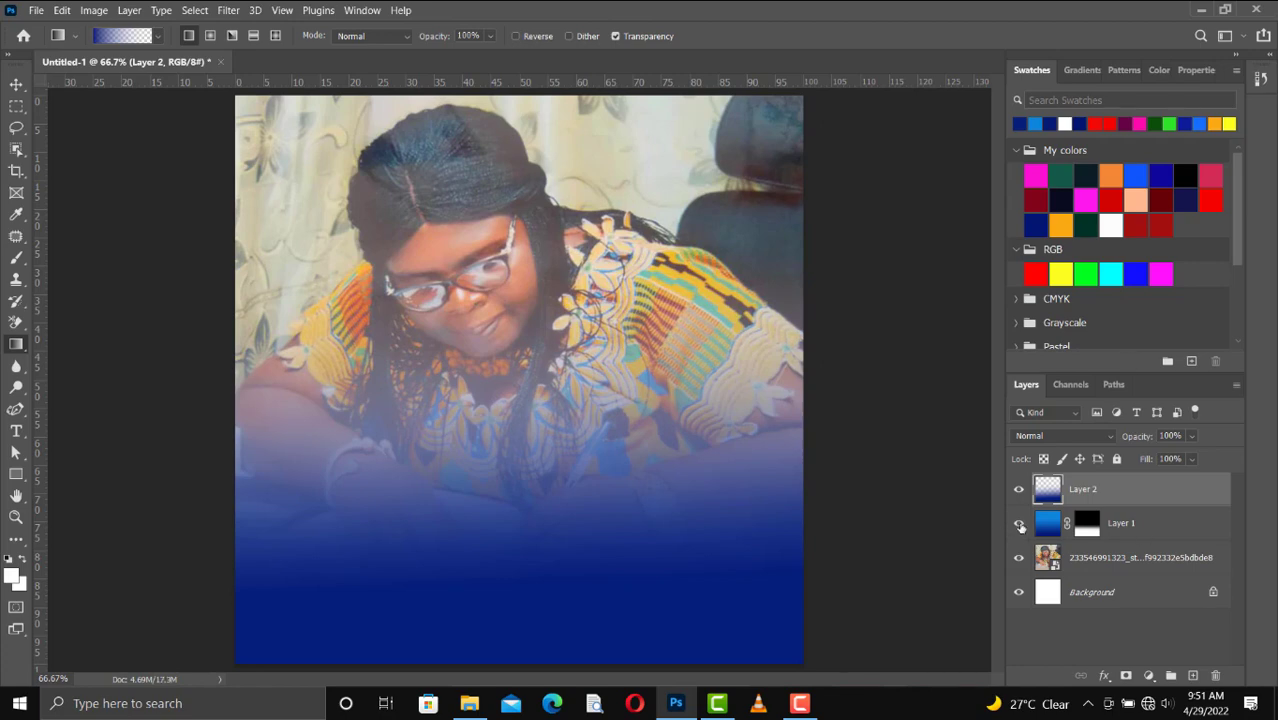
{"action": "left_click", "coordinate": [1021, 492]}
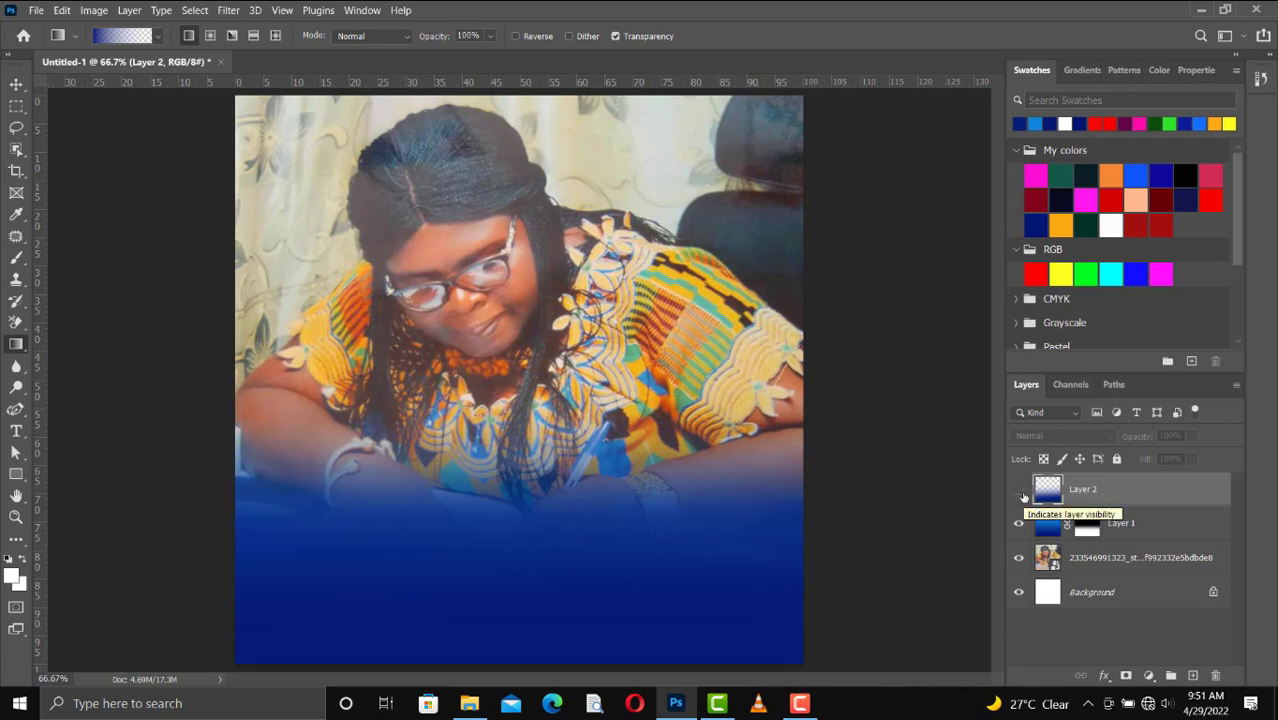
{"action": "left_click", "coordinate": [1019, 490]}
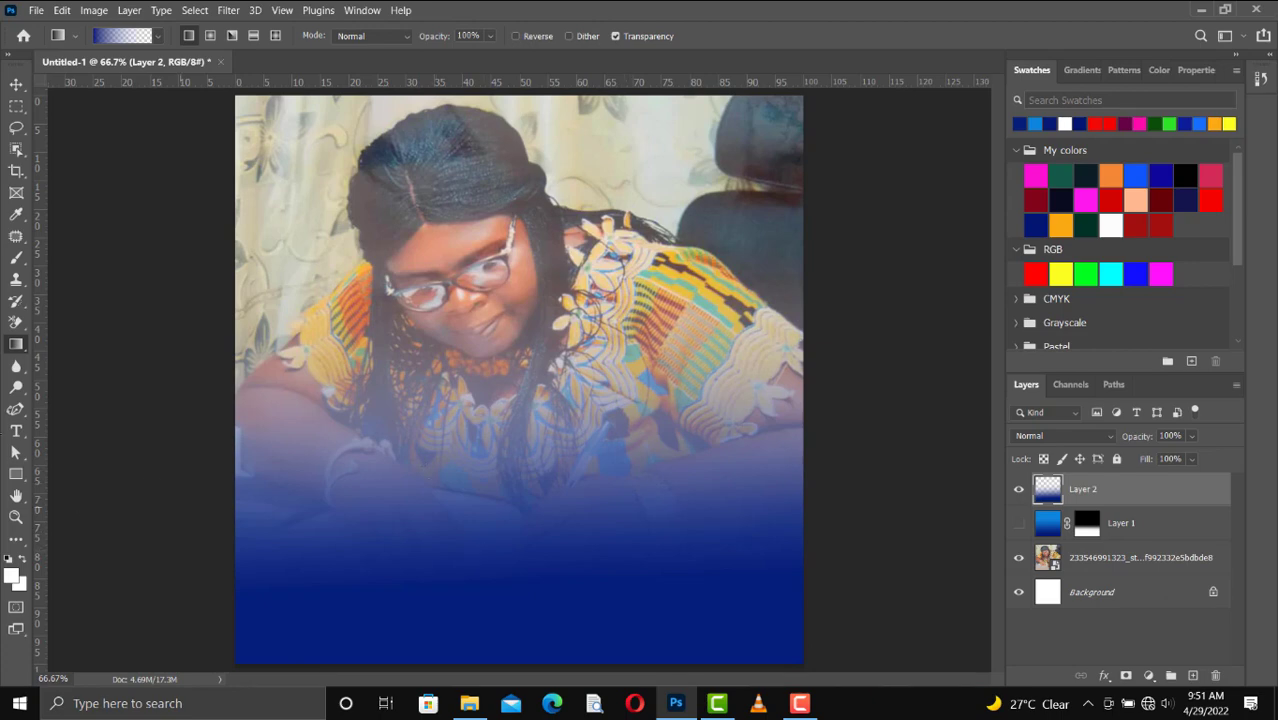
Step: Add the horizontal white text "HAPPY BIRTHDAY" over the photo's lower part, where the blue fade begins
{"action": "left_click", "coordinate": [16, 434]}
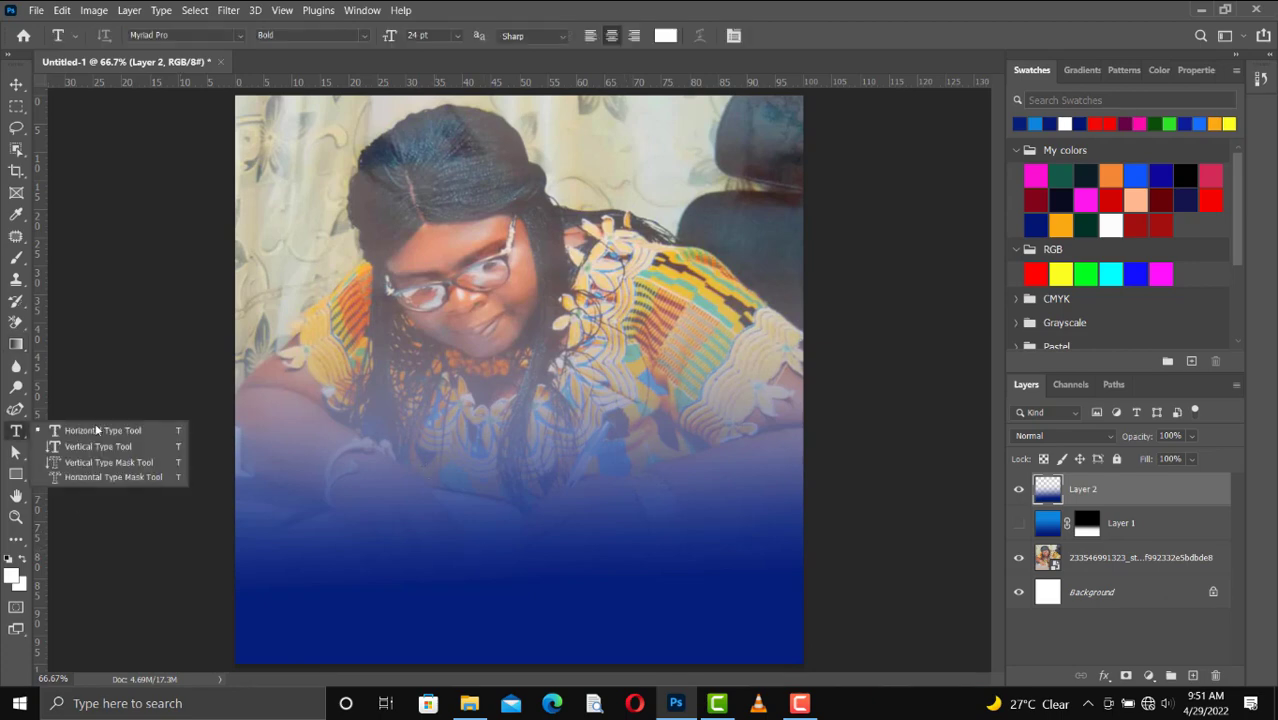
{"action": "left_click", "coordinate": [141, 434]}
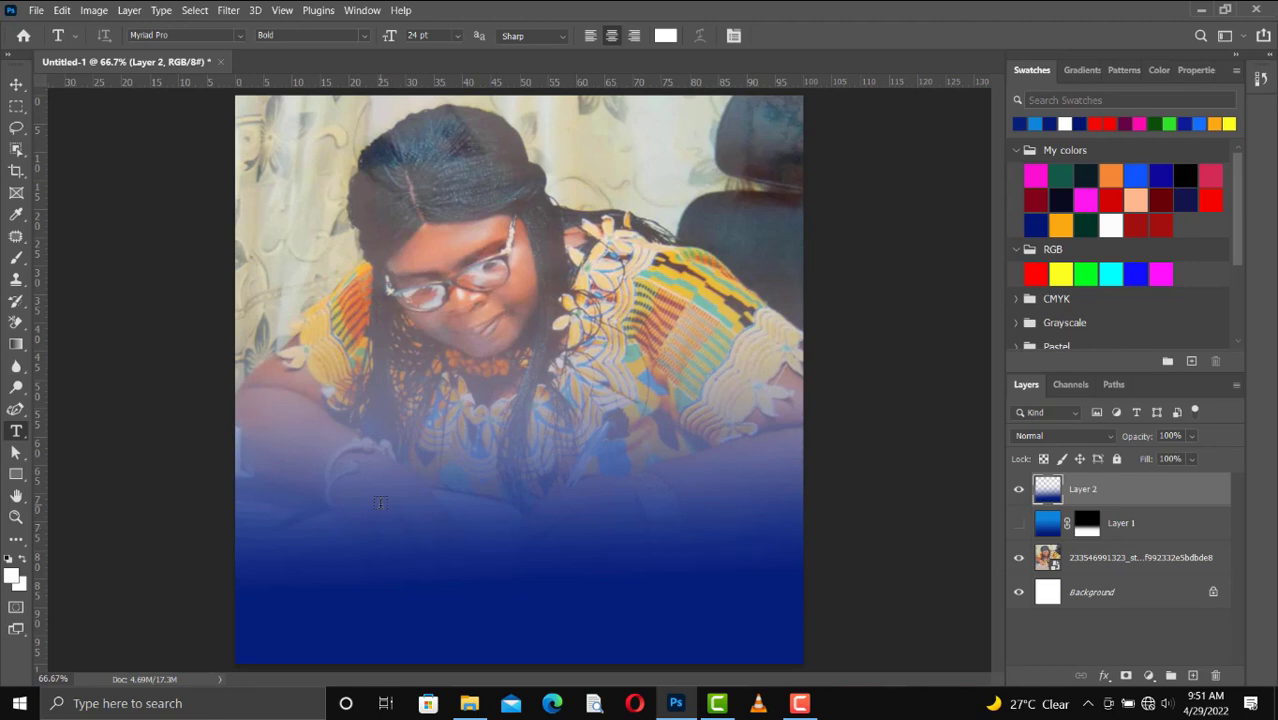
{"action": "left_click", "coordinate": [380, 502]}
{"action": "key", "text": "BackSpace"}
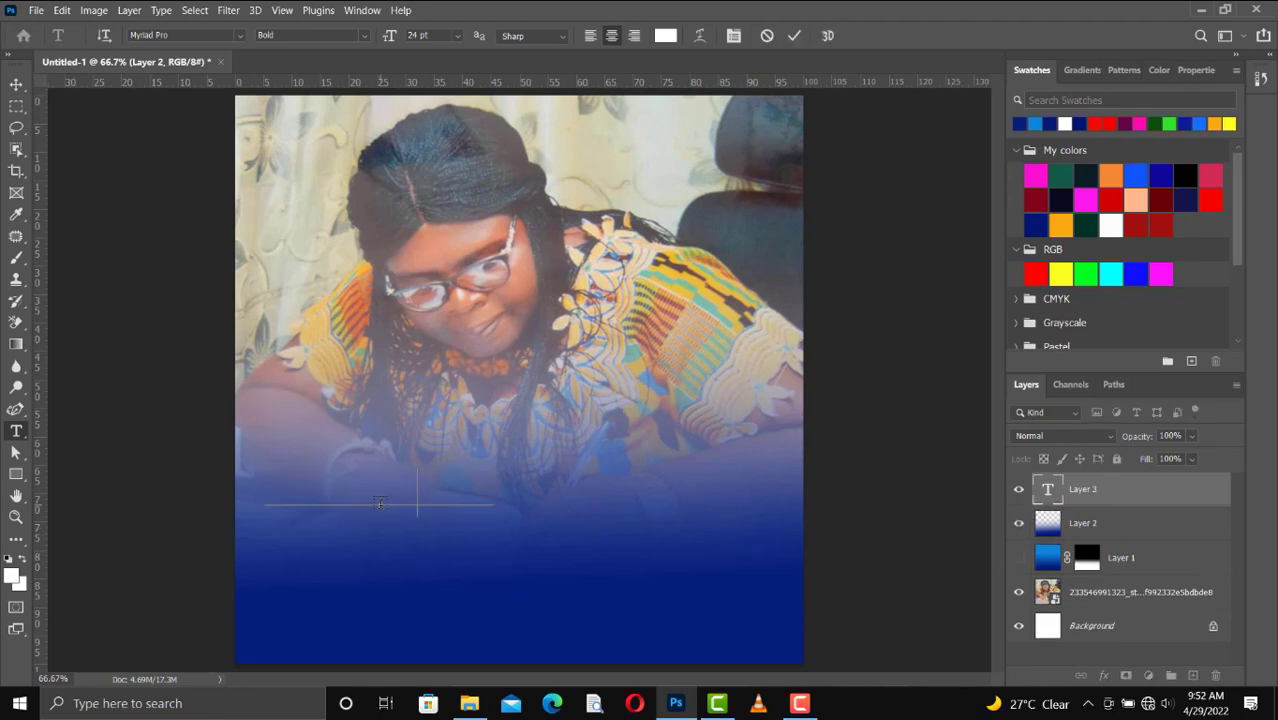
{"action": "type", "text": "HAPPY BIRTHDAY"}
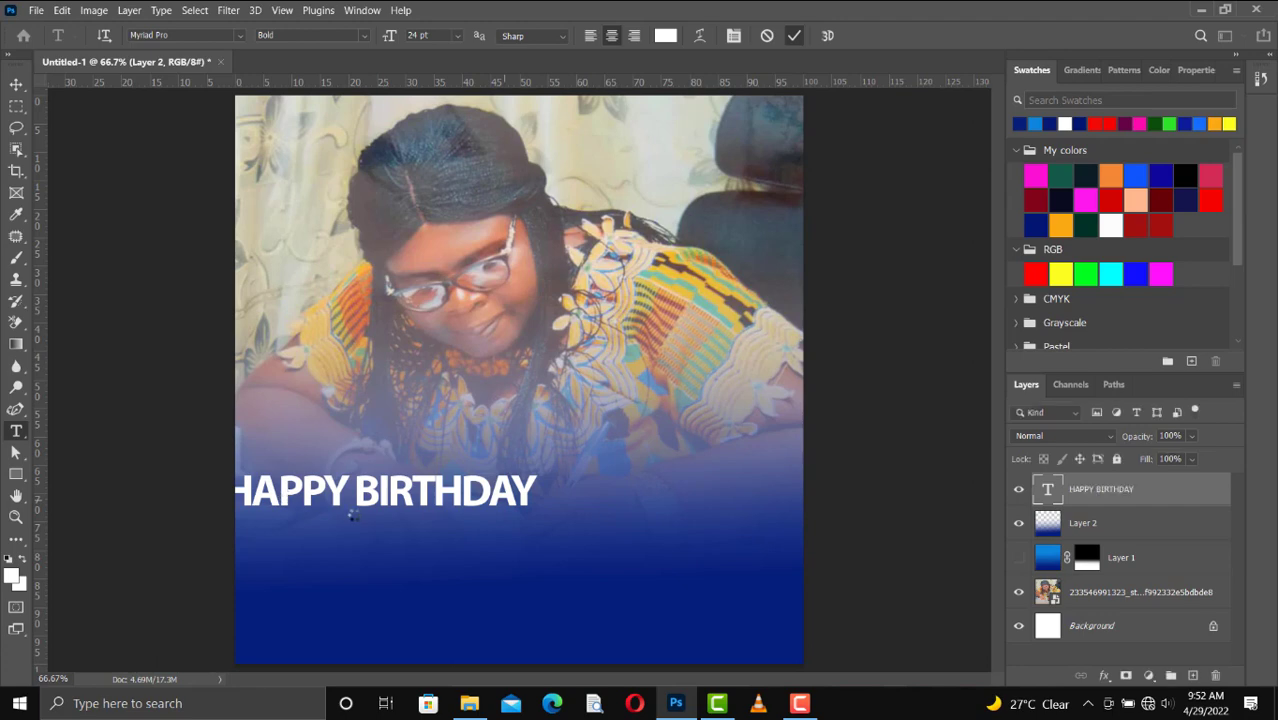
Step: Move the HAPPY BIRTHDAY text towards the centre of the blue fade and scale it up to about 125%
{"action": "key", "text": "v"}
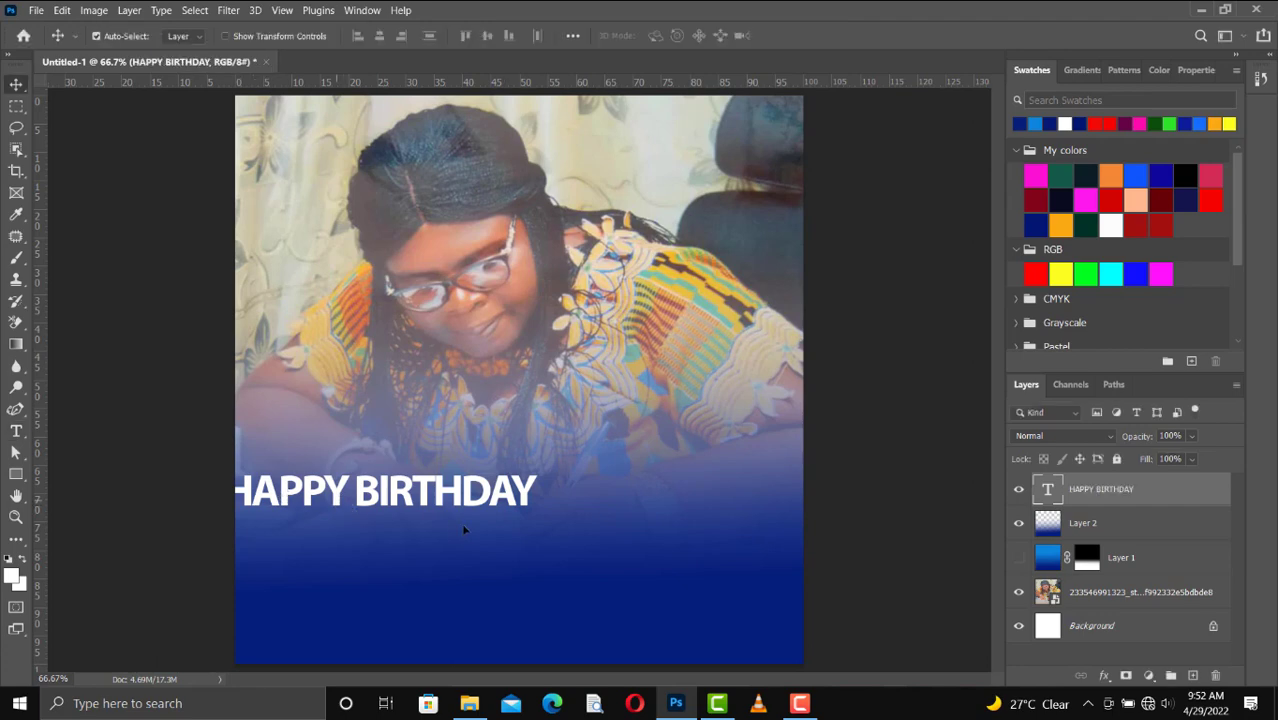
{"action": "left_click_drag", "start_coordinate": [463, 530], "coordinate": [489, 532]}
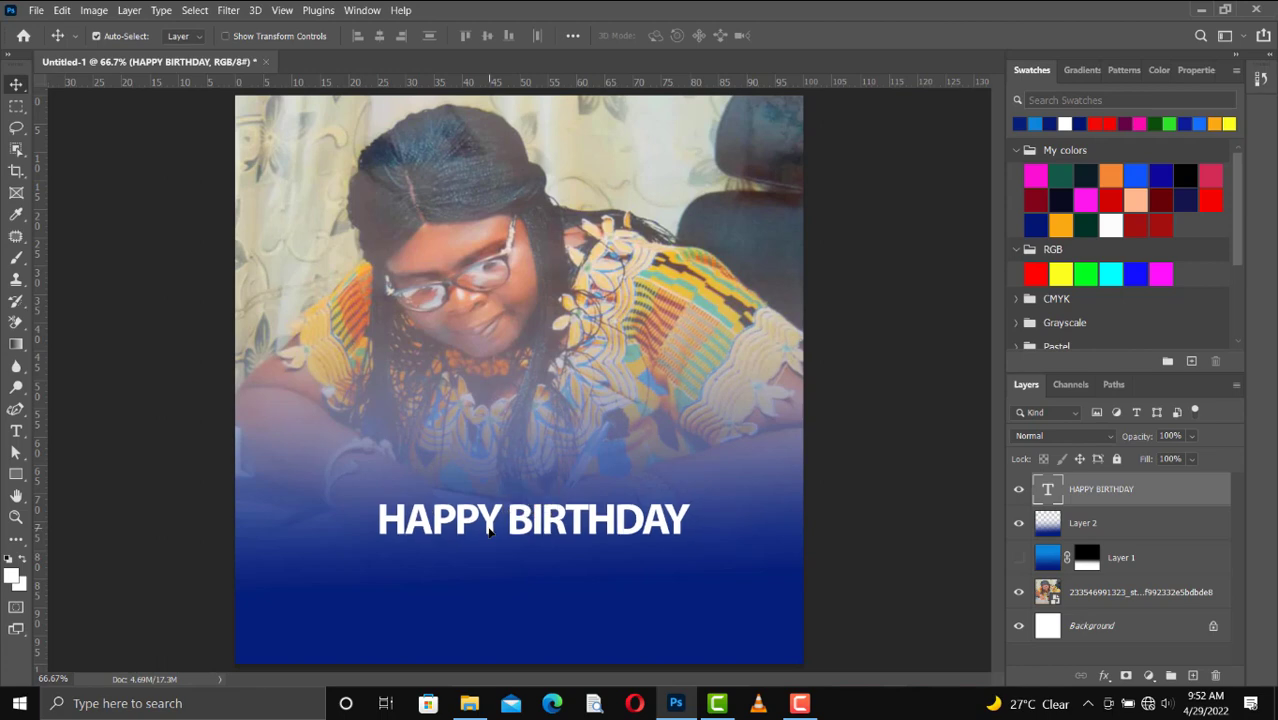
{"action": "key", "text": "ctrl+t"}
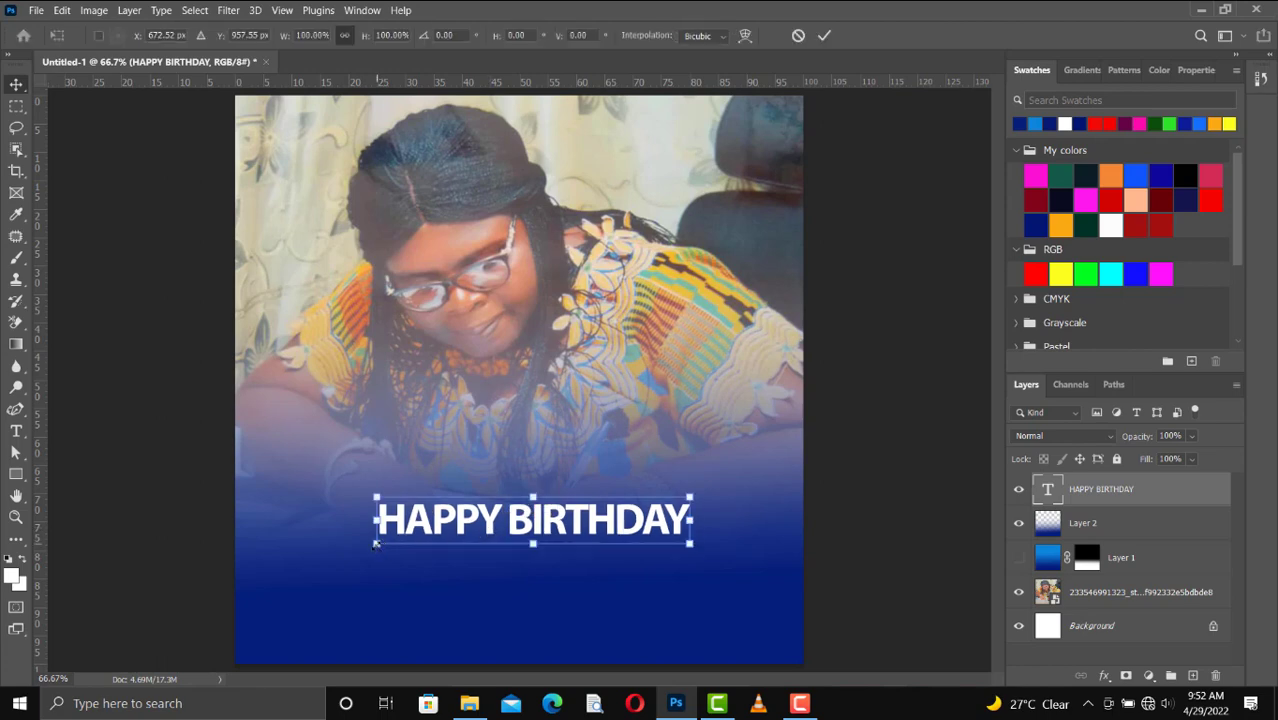
{"action": "left_click_drag", "start_coordinate": [376, 543], "coordinate": [324, 562]}
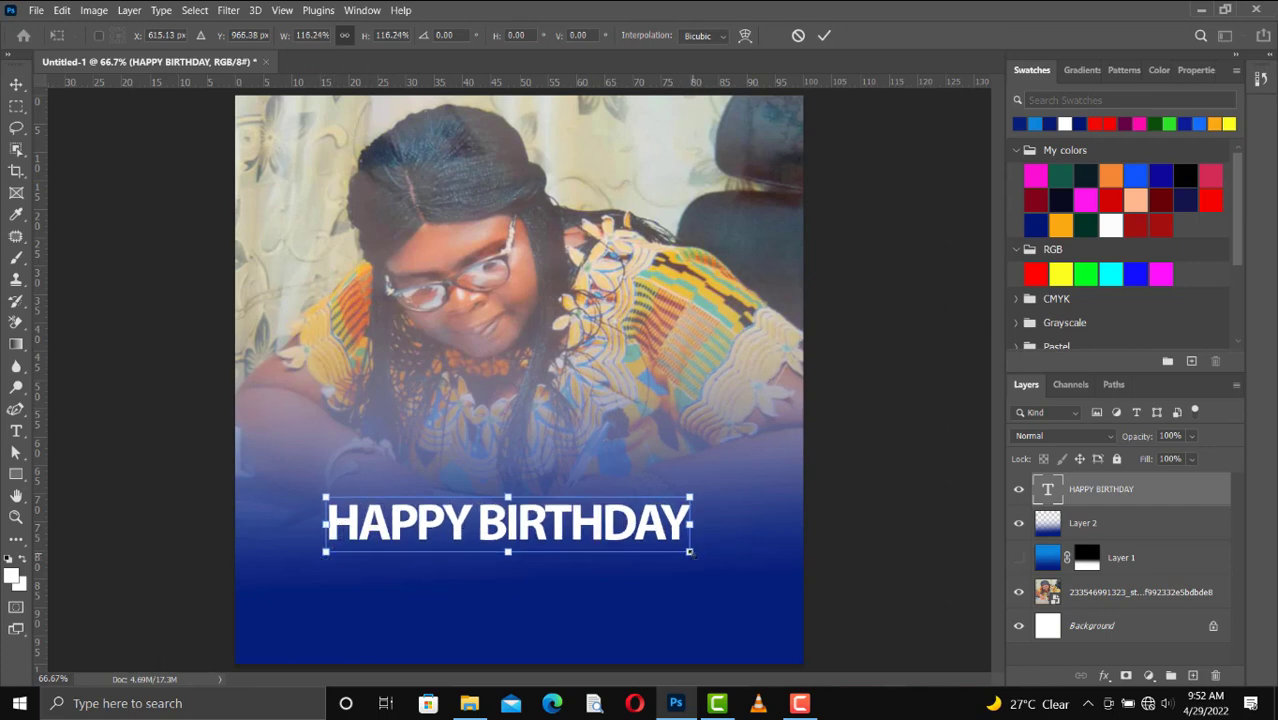
{"action": "left_click_drag", "start_coordinate": [704, 556], "coordinate": [714, 560]}
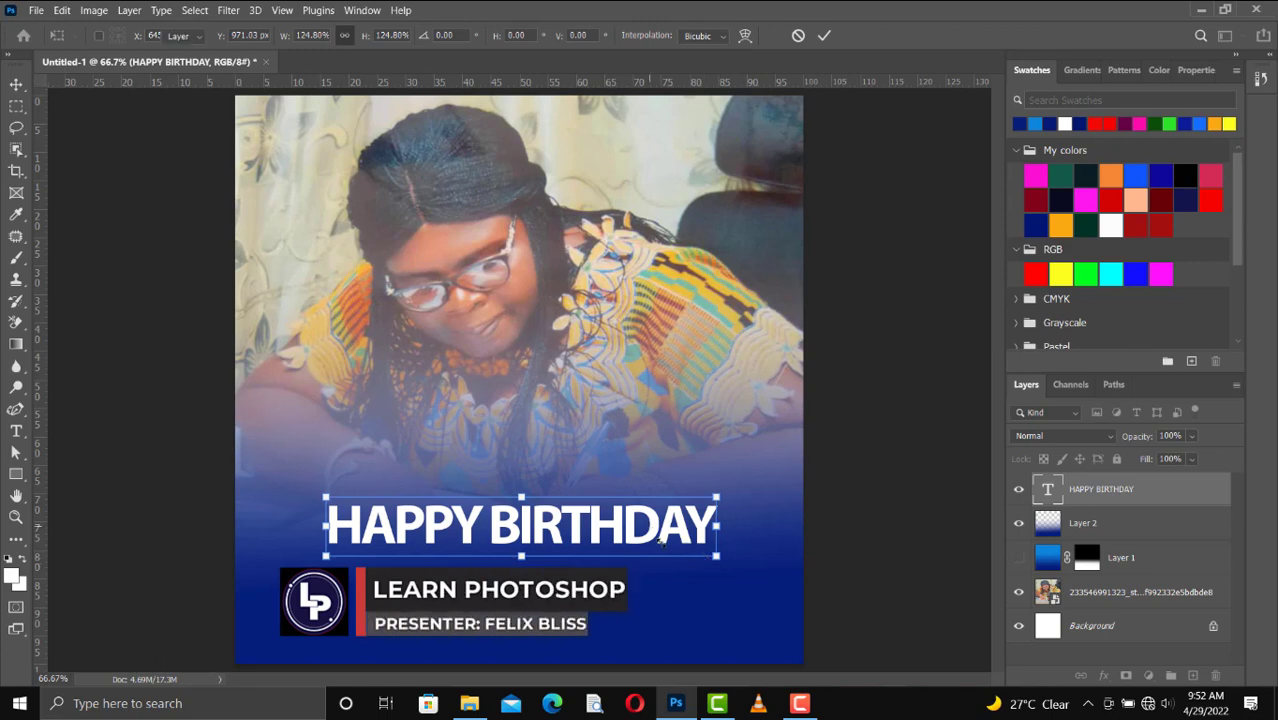
{"action": "key", "text": "Escape"}
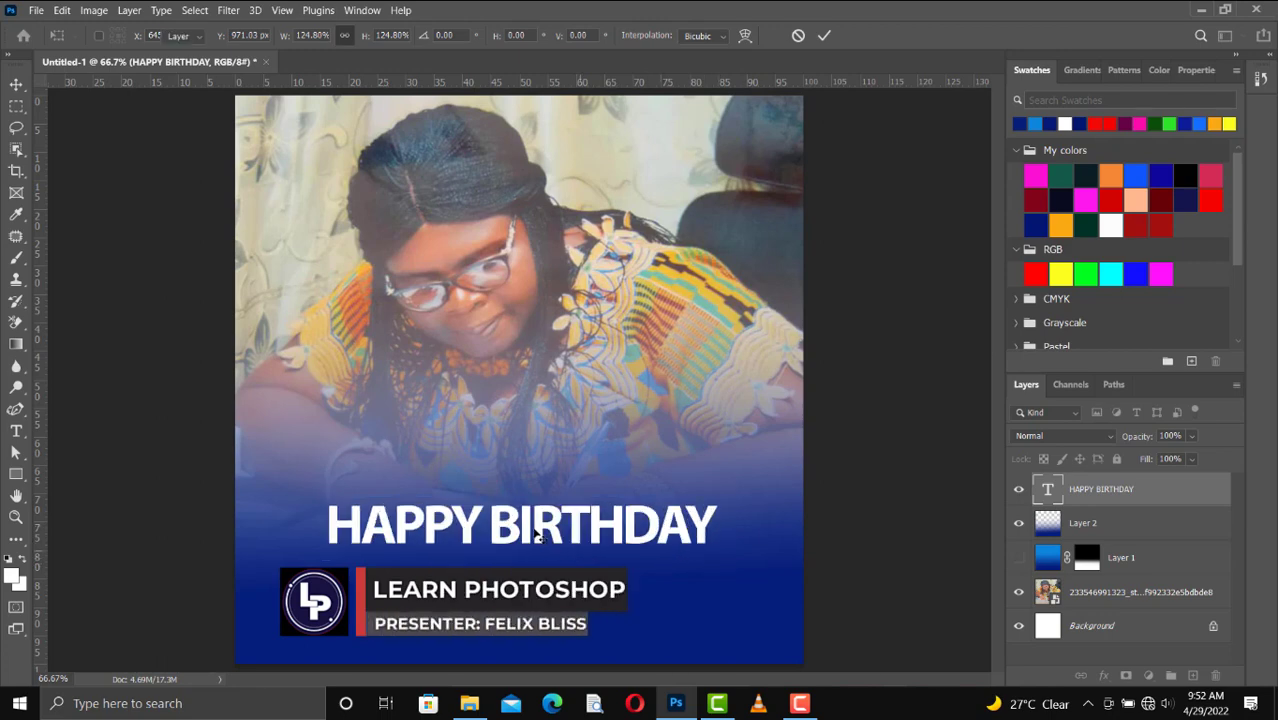
Step: Shift the HAPPY BIRTHDAY text slightly to the right and place a duplicate of it directly below
{"action": "left_click_drag", "start_coordinate": [532, 535], "coordinate": [547, 535]}
{"action": "key", "text": "Return"}
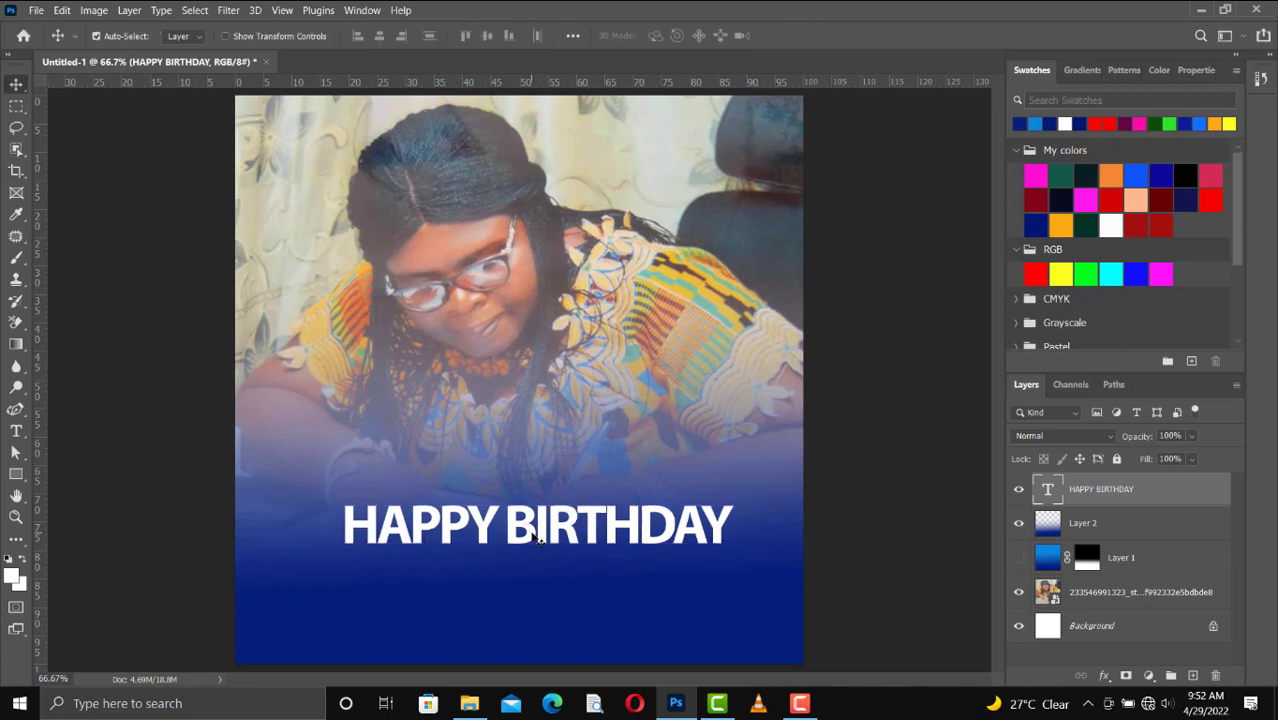
{"action": "key", "text": "ctrl+j"}
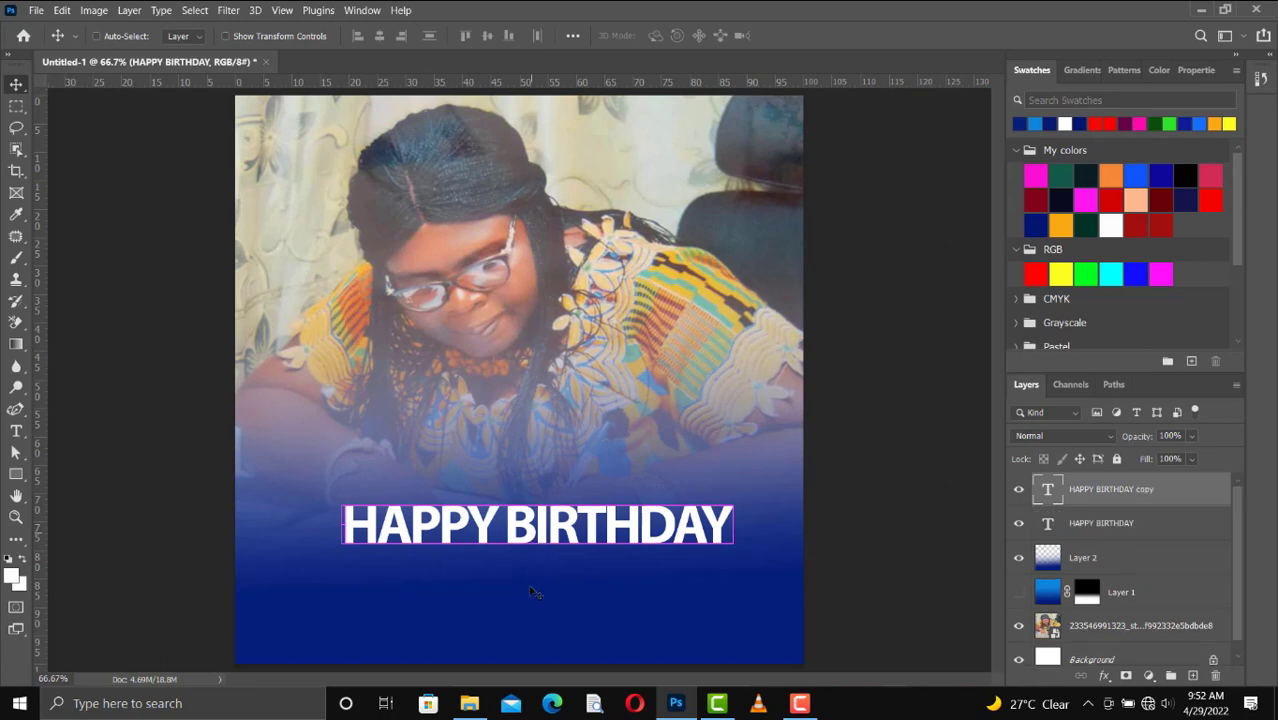
{"action": "left_click_drag", "start_coordinate": [533, 596], "coordinate": [539, 595]}
Step: Replace the wording of the lower HAPPY BIRTHDAY copy with "SWEET MOTHER"
{"action": "double_click", "coordinate": [540, 592]}
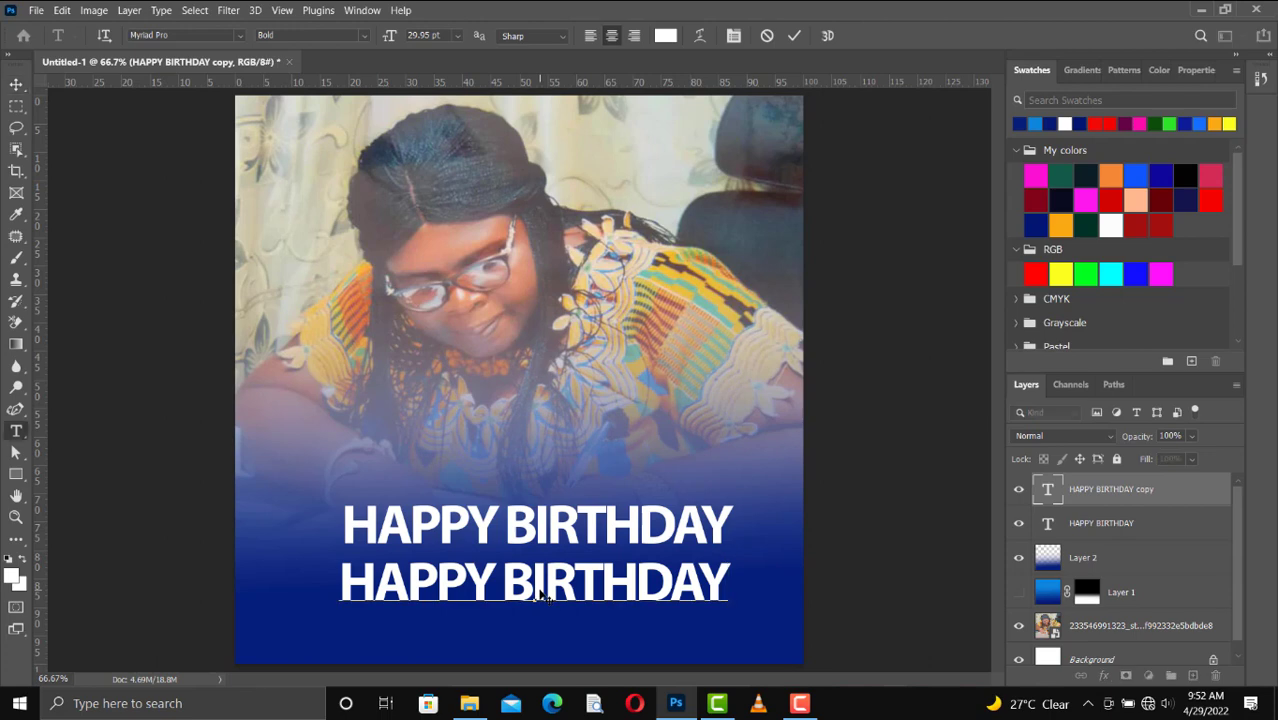
{"action": "key", "text": "ctrl+a"}
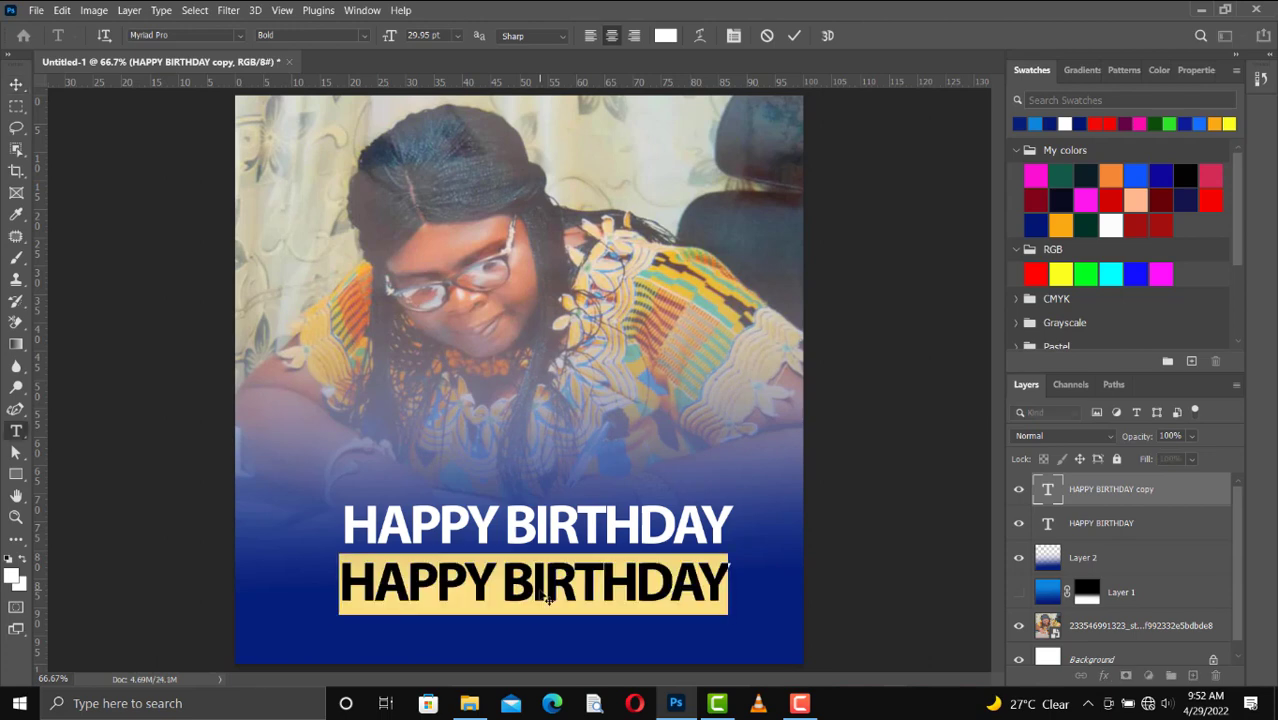
{"action": "left_click", "coordinate": [548, 597]}
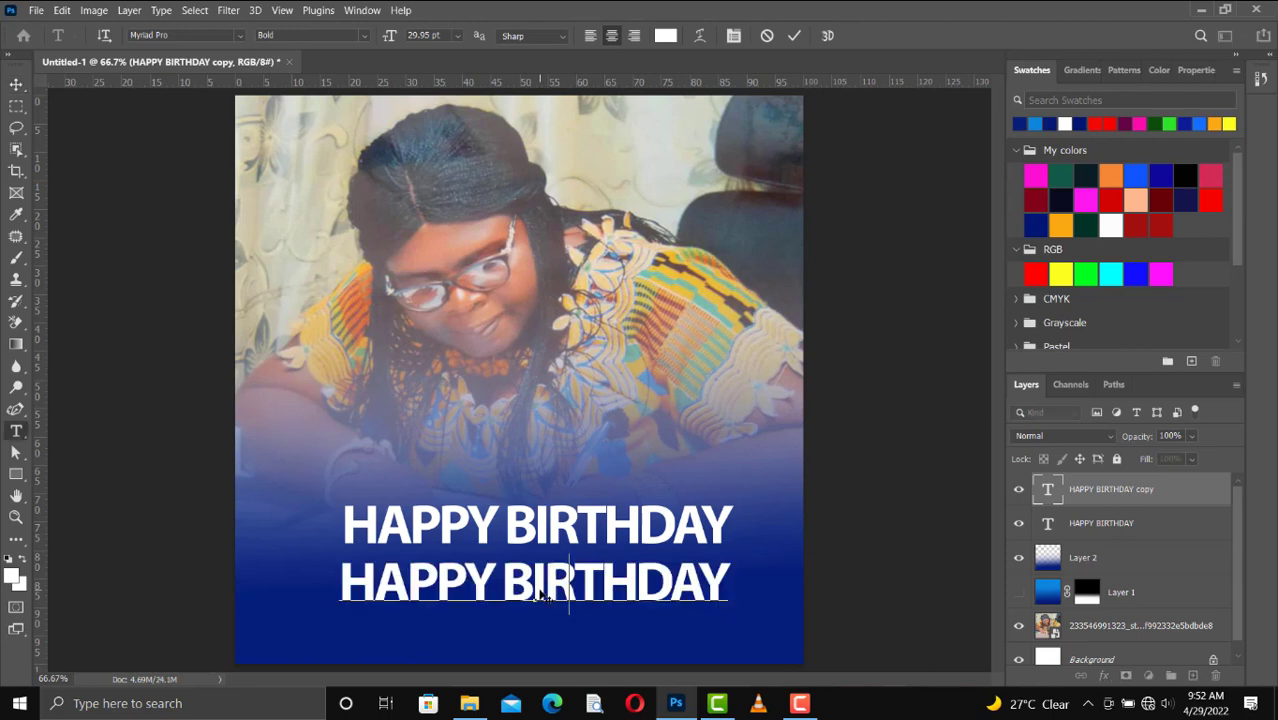
{"action": "key", "text": "Right"}
{"action": "key", "text": "Right"}
{"action": "key", "text": "Right"}
{"action": "key", "text": "Right"}
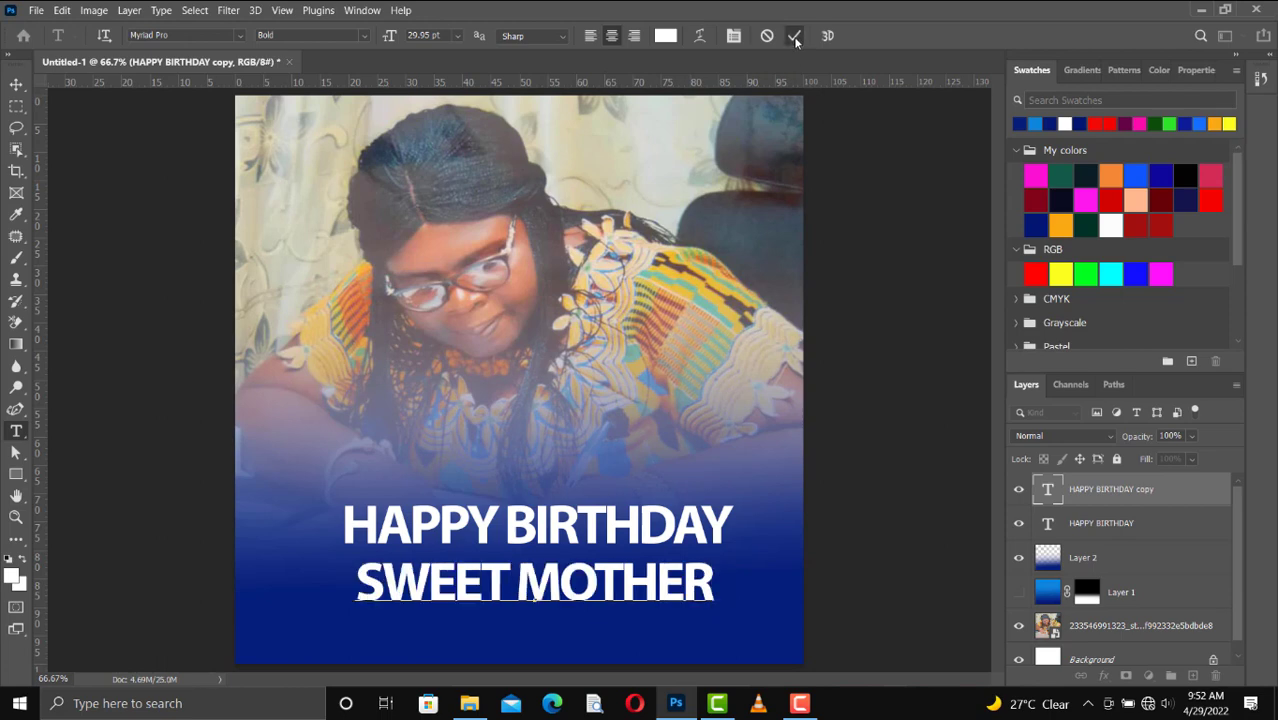
{"action": "left_click", "coordinate": [795, 37]}
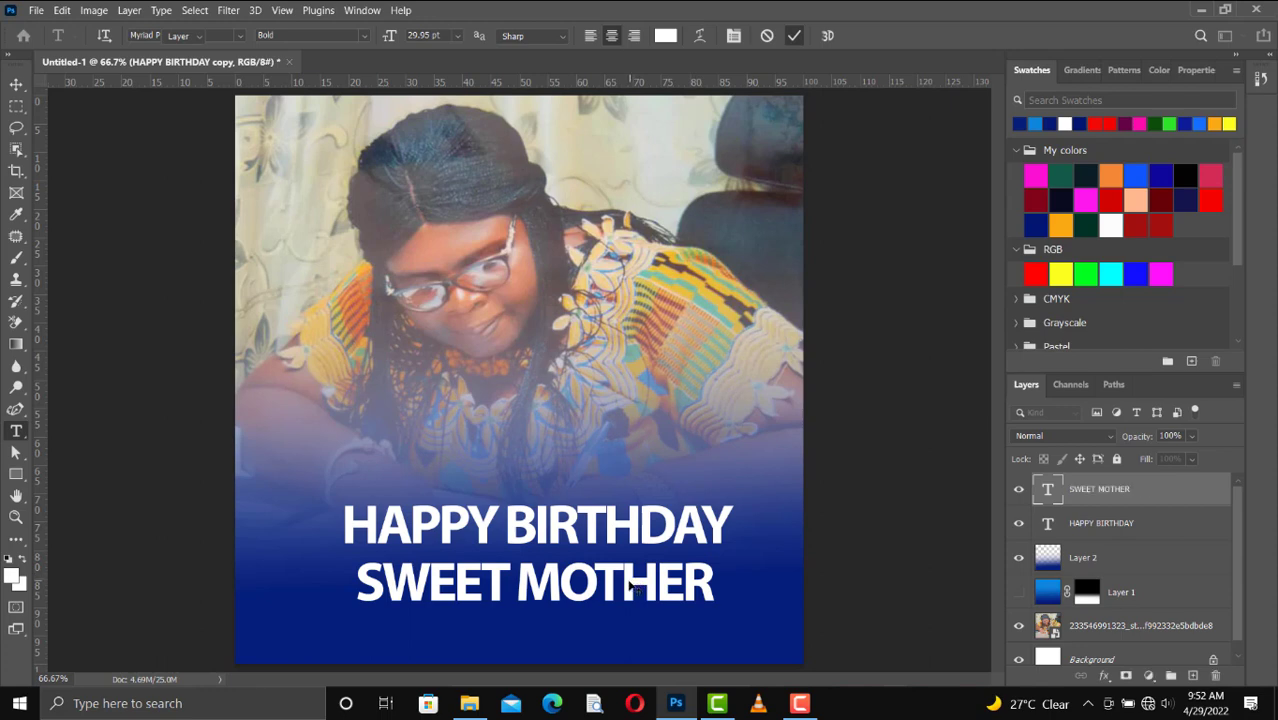
Step: Nudge the SWEET MOTHER line up a little, closer to HAPPY BIRTHDAY, and fine-tune its horizontal position
{"action": "key", "text": "v"}
{"action": "key", "text": "Left"}
{"action": "key", "text": "Left"}
{"action": "key", "text": "Left"}
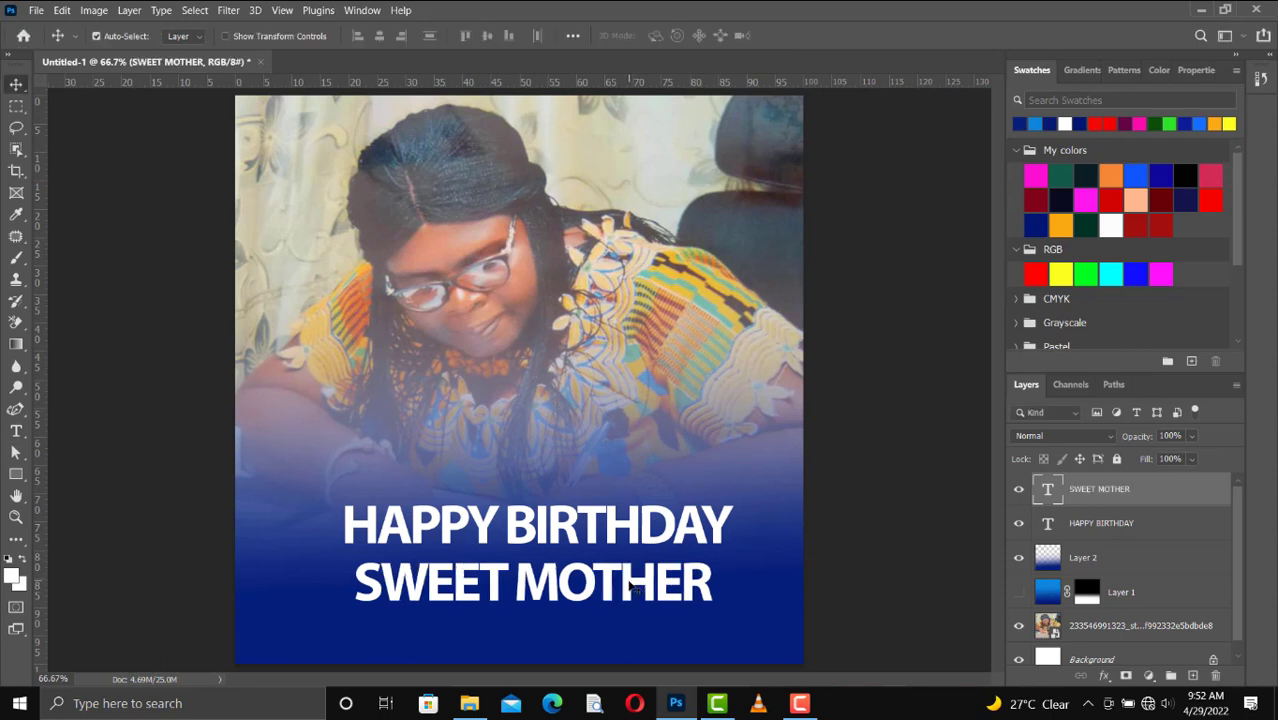
{"action": "key", "text": "Up"}
{"action": "key", "text": "Up"}
{"action": "key", "text": "Up"}
{"action": "key", "text": "Up"}
{"action": "key", "text": "Up"}
{"action": "key", "text": "Left"}
{"action": "key", "text": "Right"}
{"action": "key", "text": "Right"}
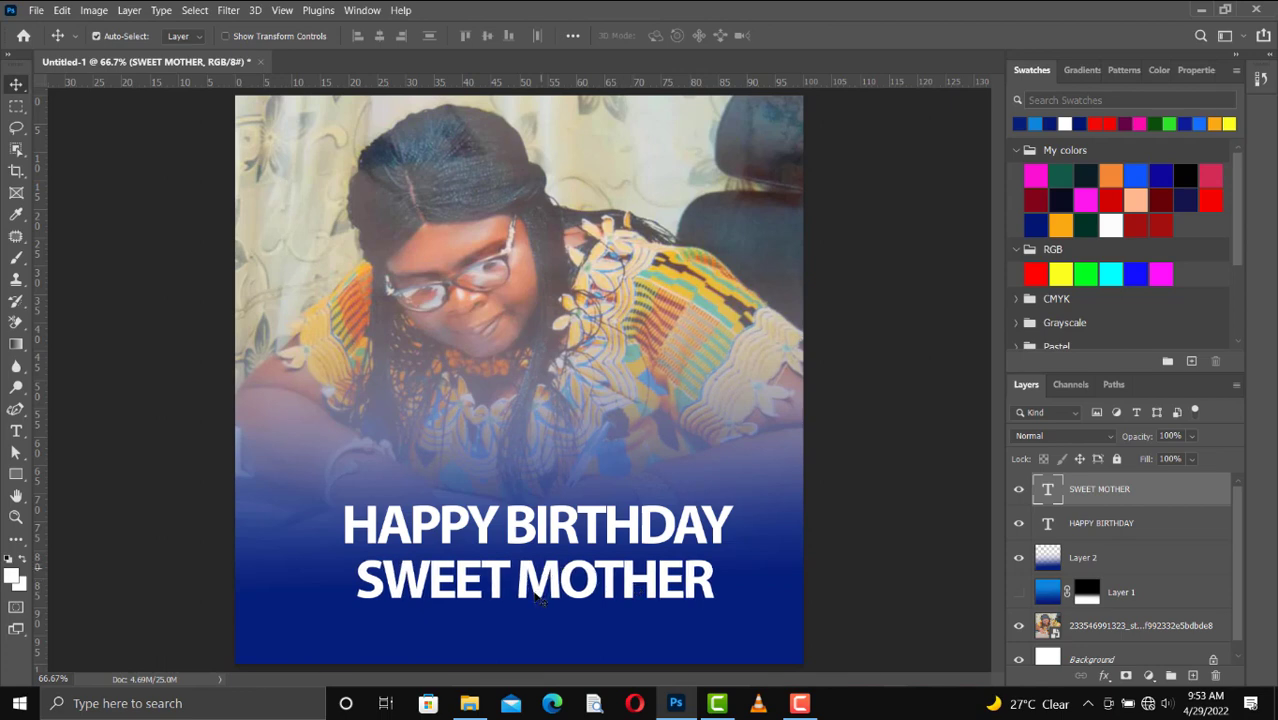
Step: Scale the SWEET MOTHER text down to about 73% and keep it roughly centred beneath HAPPY BIRTHDAY
{"action": "key", "text": "ctrl"}
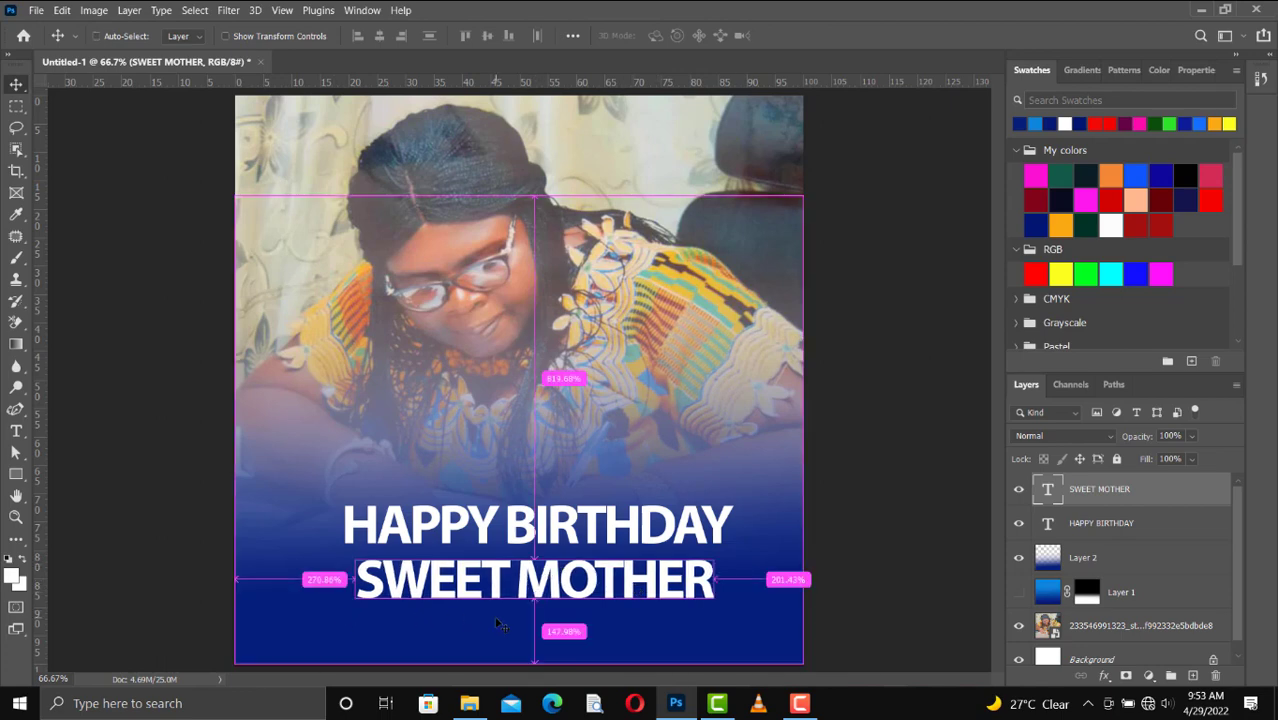
{"action": "key", "text": "ctrl+t"}
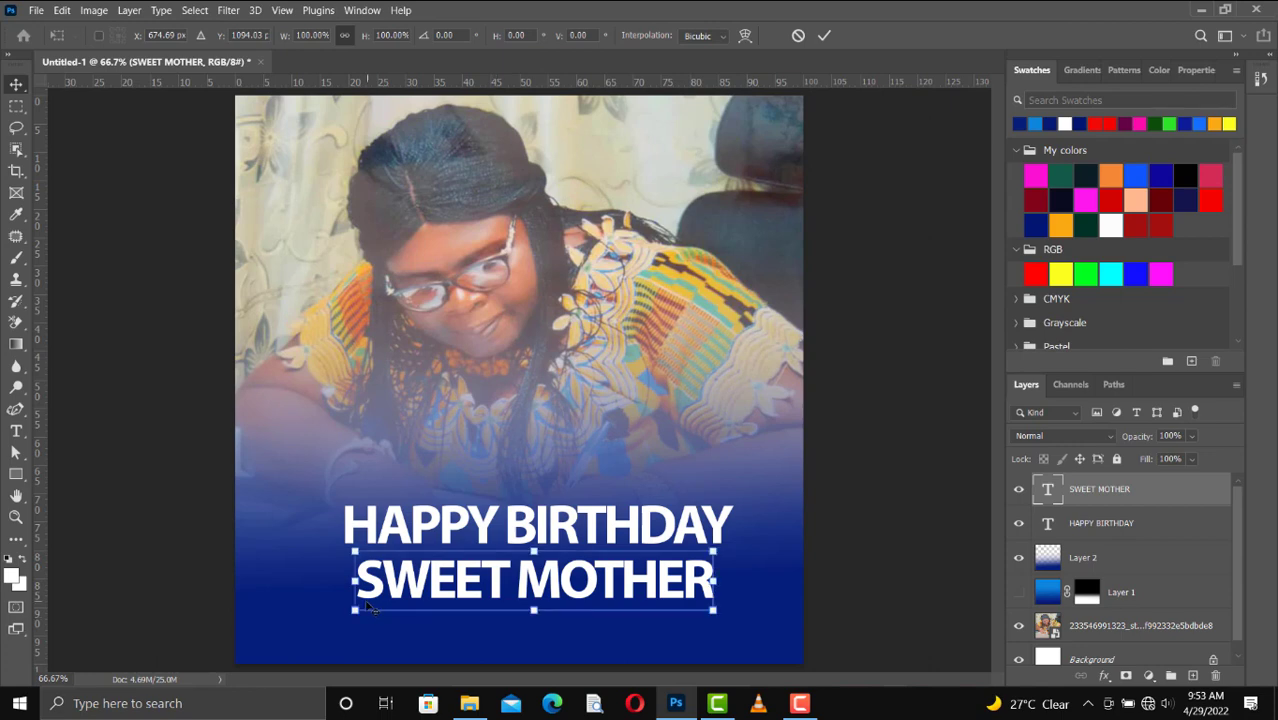
{"action": "left_click_drag", "start_coordinate": [354, 610], "coordinate": [408, 601]}
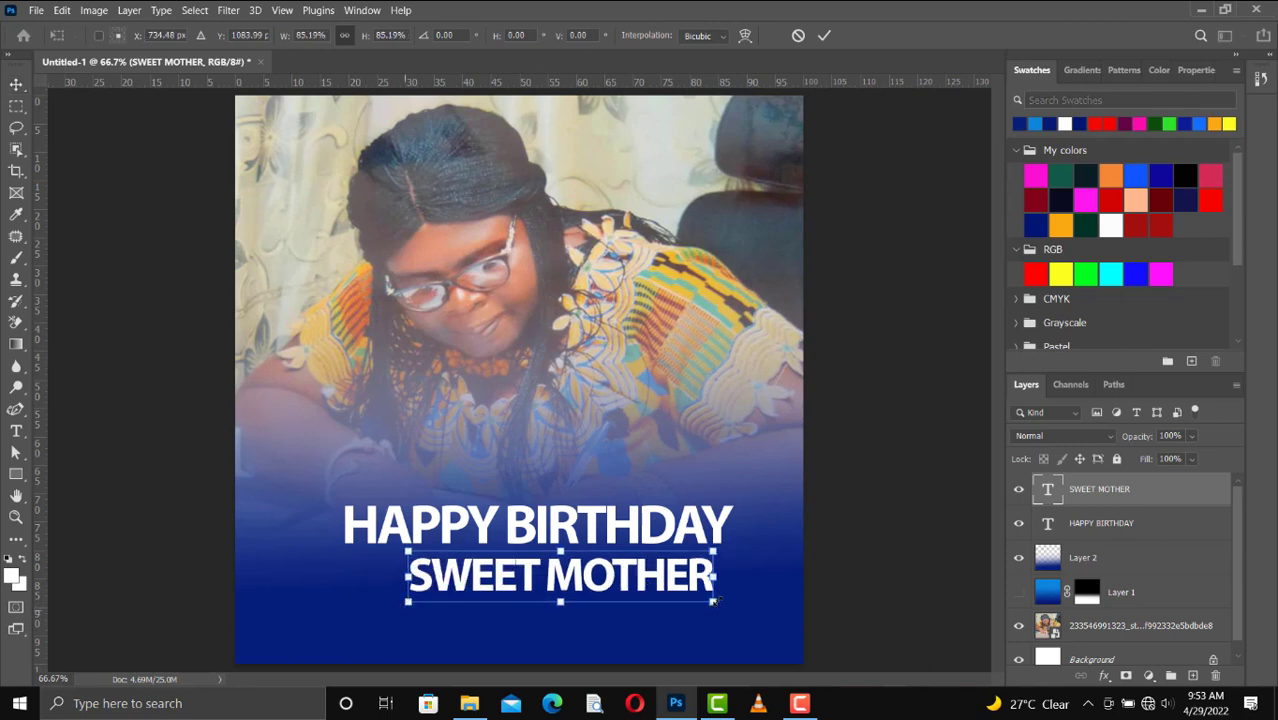
{"action": "left_click_drag", "start_coordinate": [712, 601], "coordinate": [670, 597]}
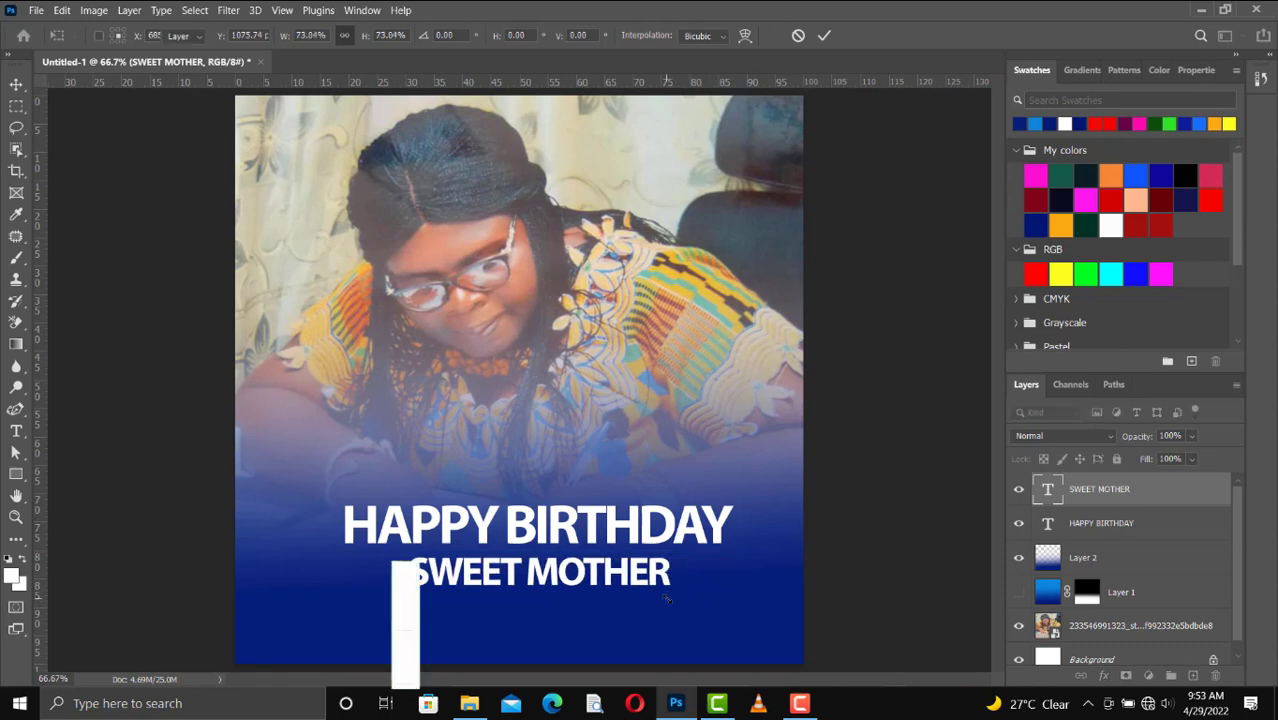
{"action": "key", "text": "Return"}
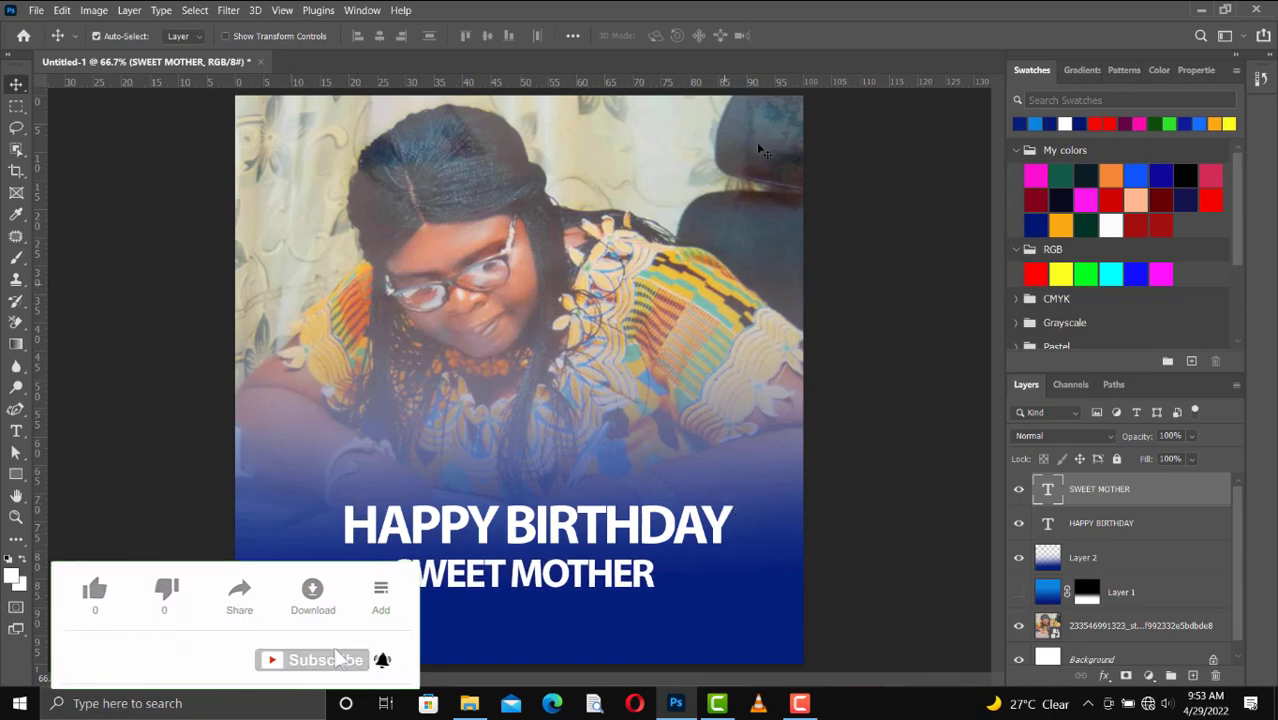
{"action": "left_click", "coordinate": [13, 475]}
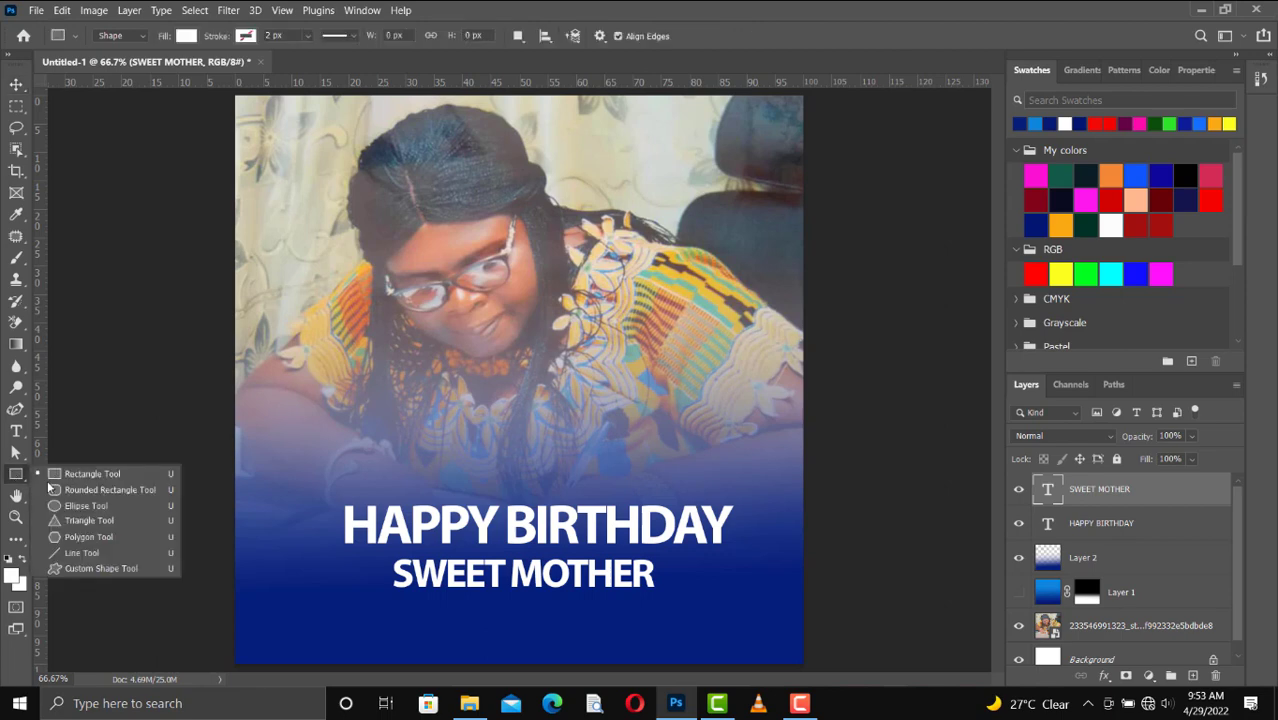
{"action": "left_click", "coordinate": [111, 507]}
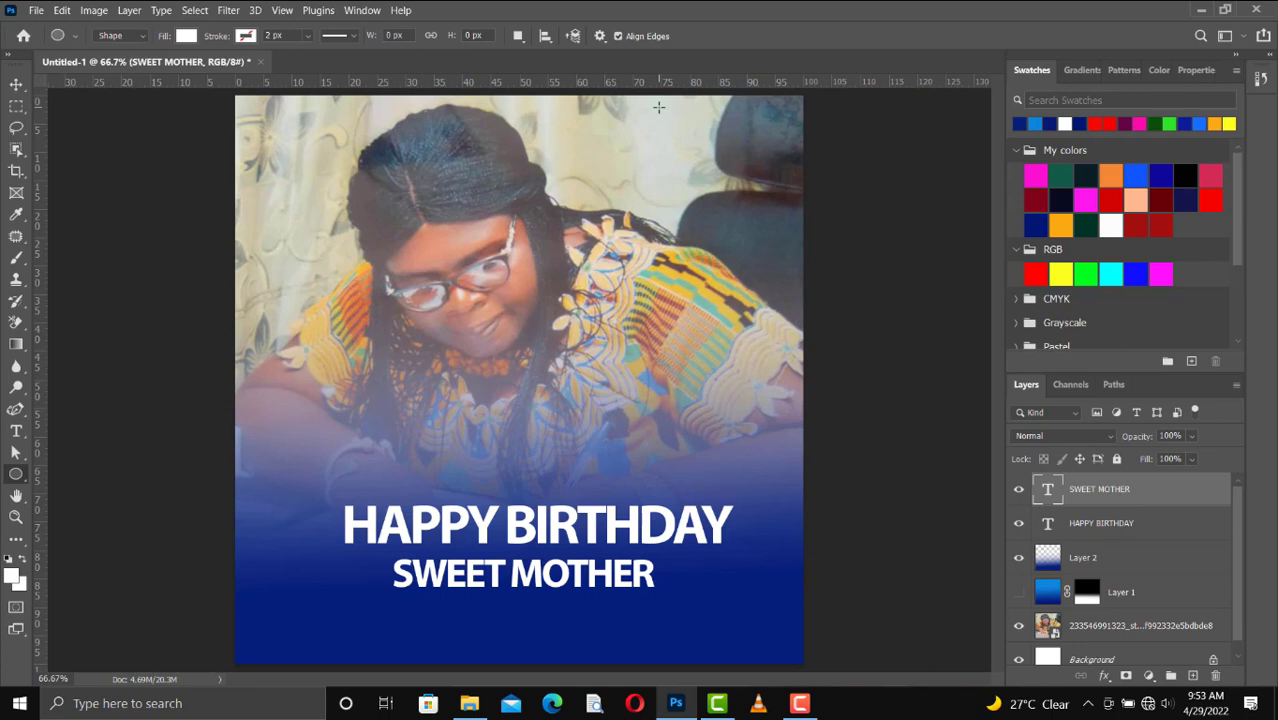
{"action": "left_click", "coordinate": [800, 704]}
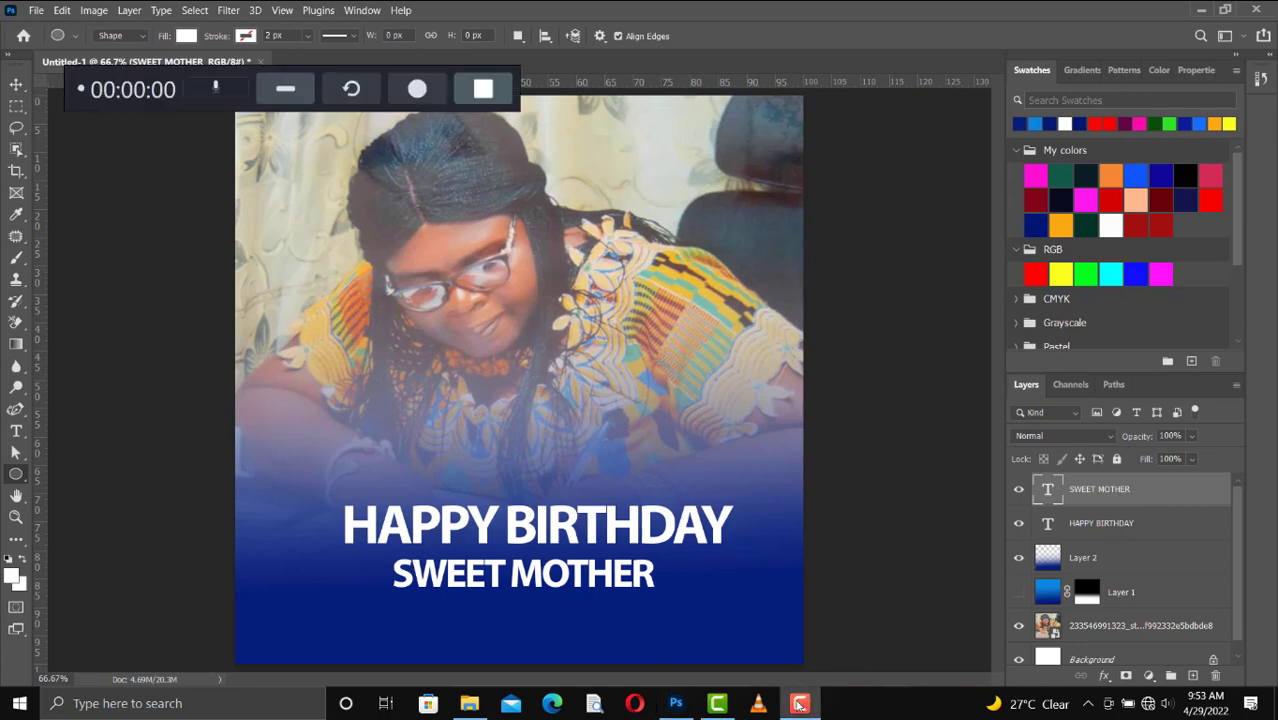